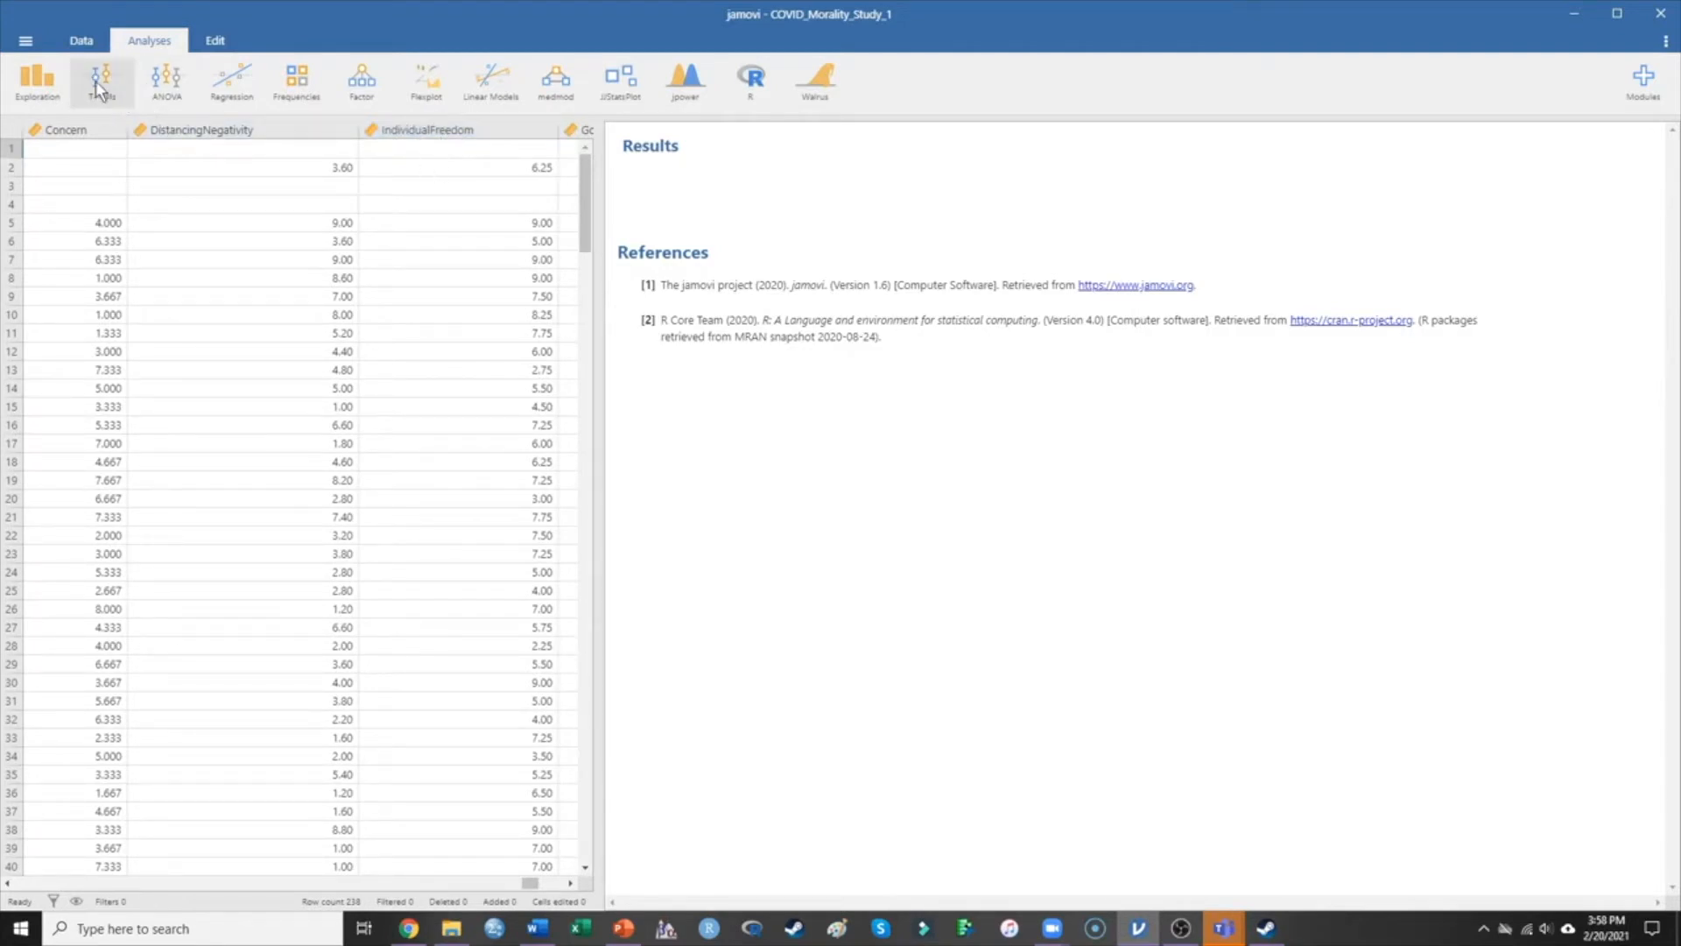
Start a One Sample T-Test from the T-Tests analysis menu.
{"action": "left_click", "coordinate": [96, 81]}
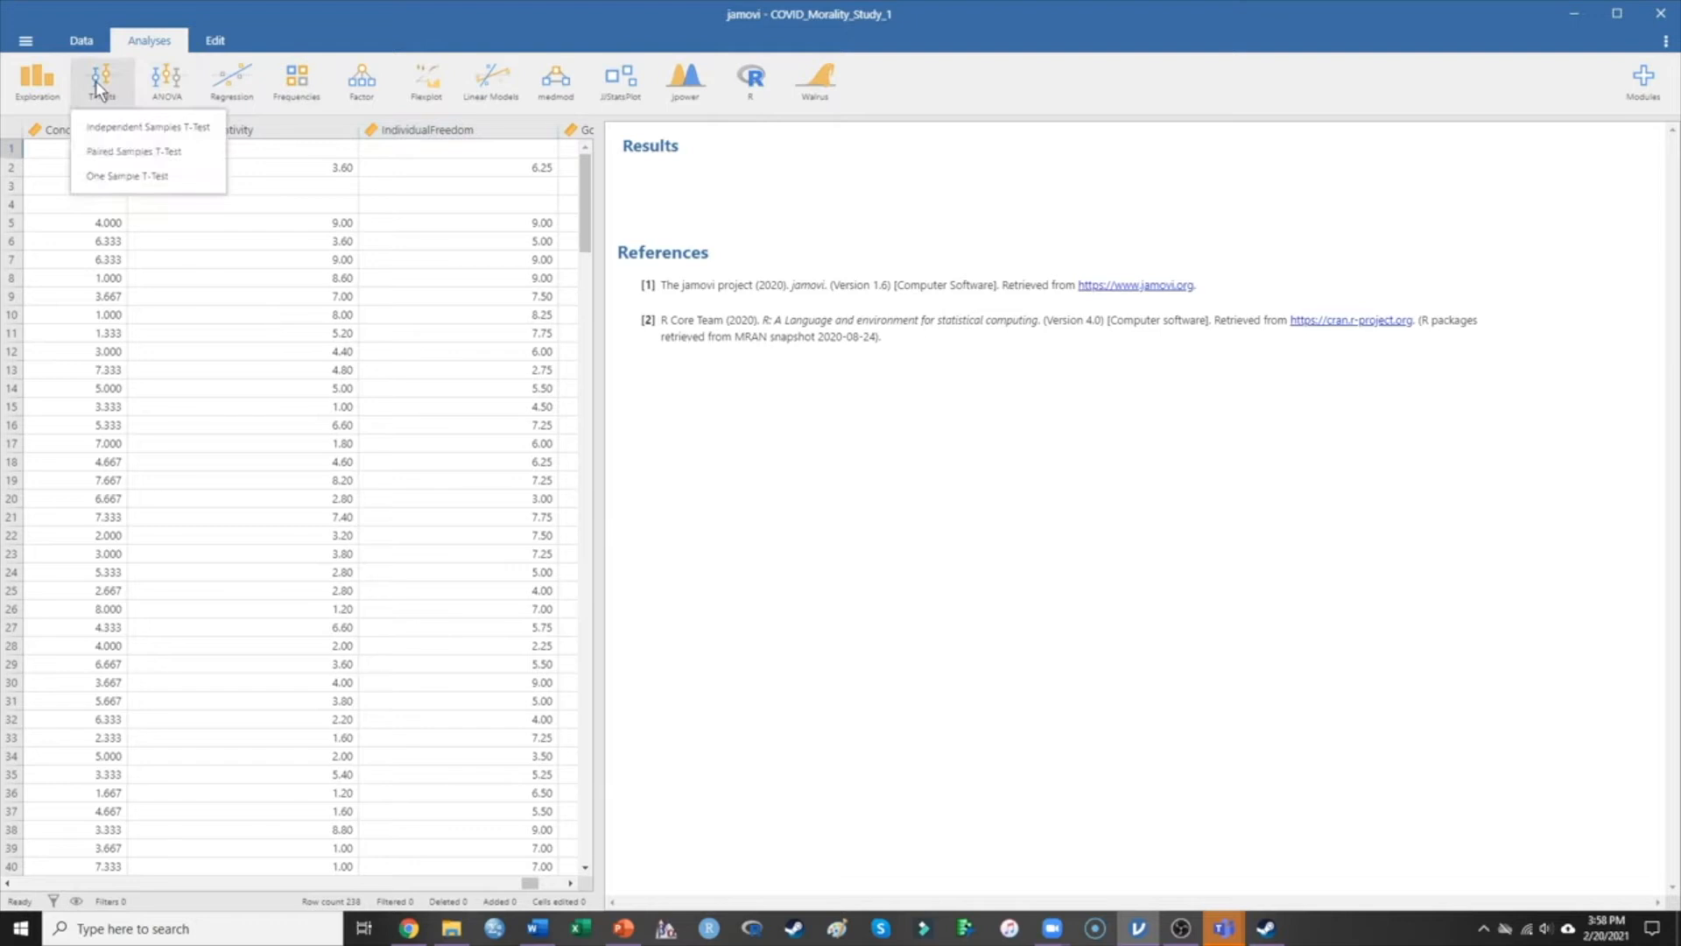
{"action": "left_click", "coordinate": [123, 177]}
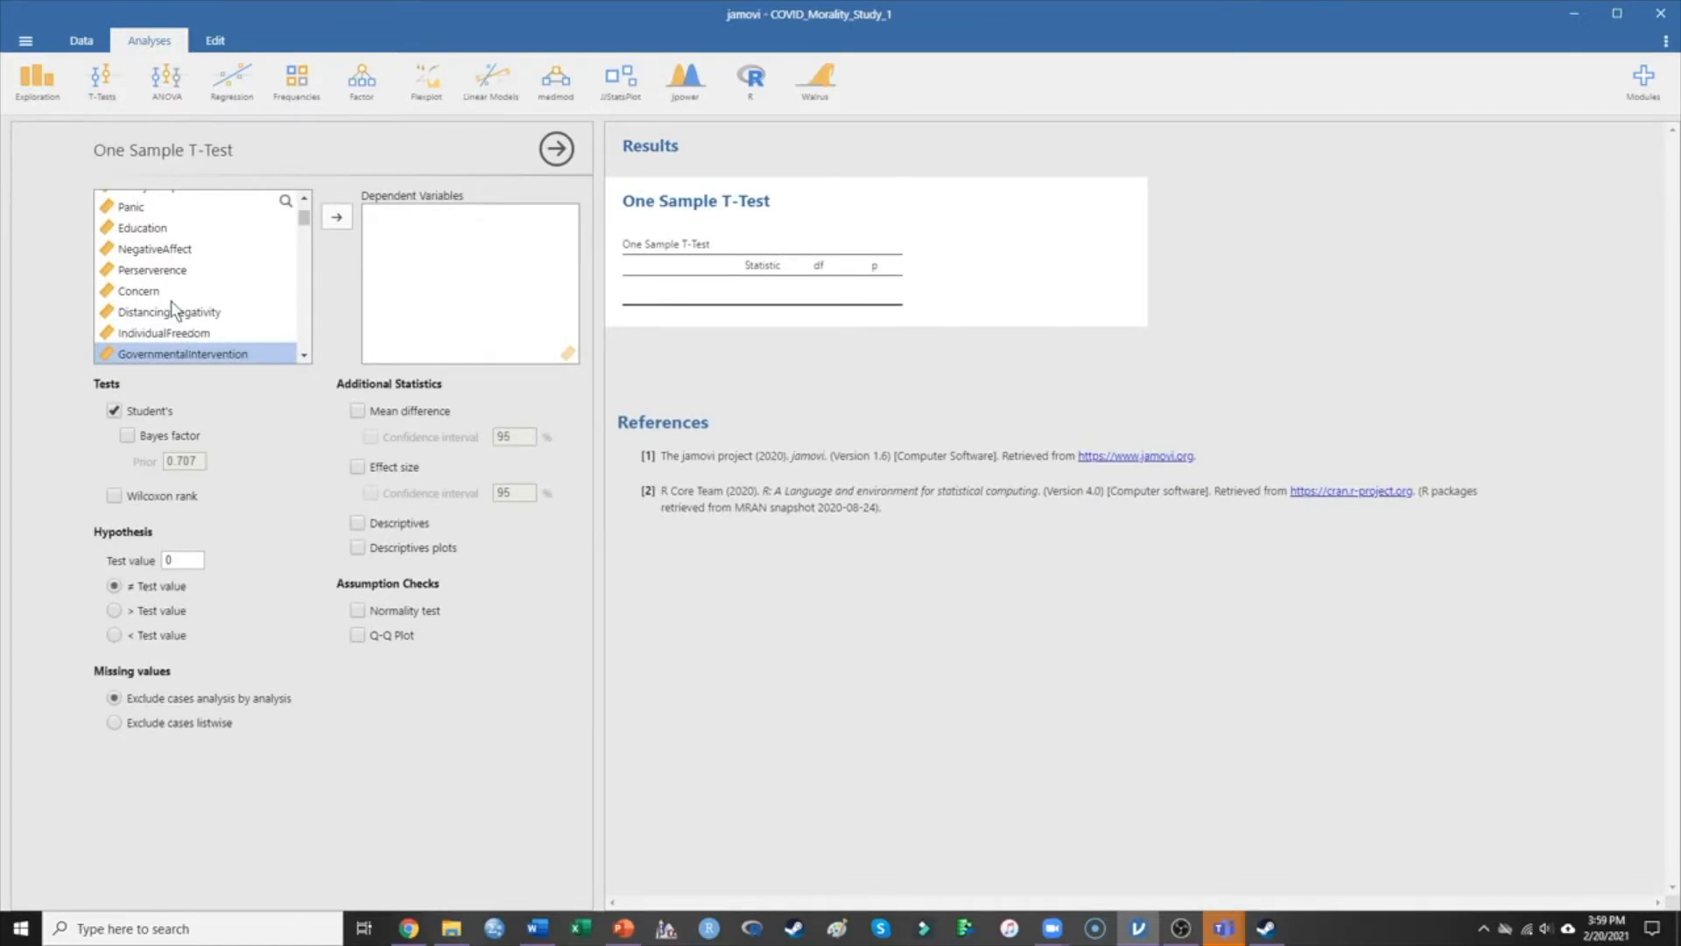
Move IndividualFreedom and SafetyCompliance into the t-test's Dependent Variables.
{"action": "left_click", "coordinate": [180, 334]}
{"action": "left_click", "coordinate": [337, 217]}
{"action": "scroll", "coordinate": [243, 279], "scroll_direction": "up", "scroll_amount": 2}
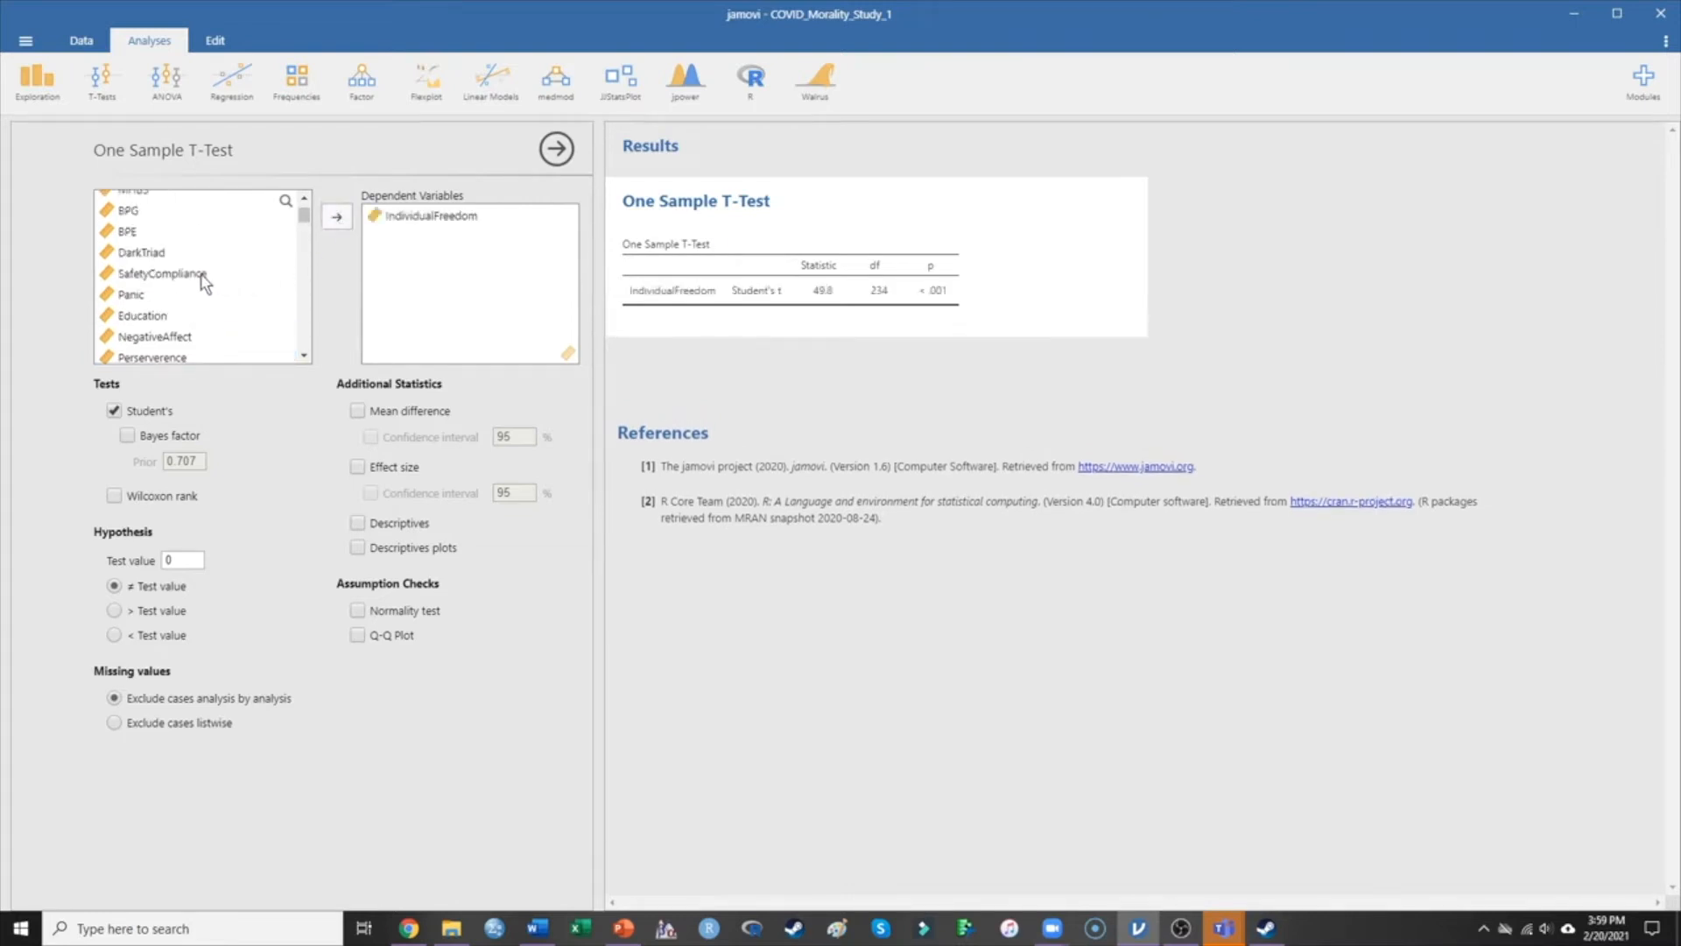
{"action": "left_click", "coordinate": [200, 274]}
{"action": "left_click", "coordinate": [333, 215]}
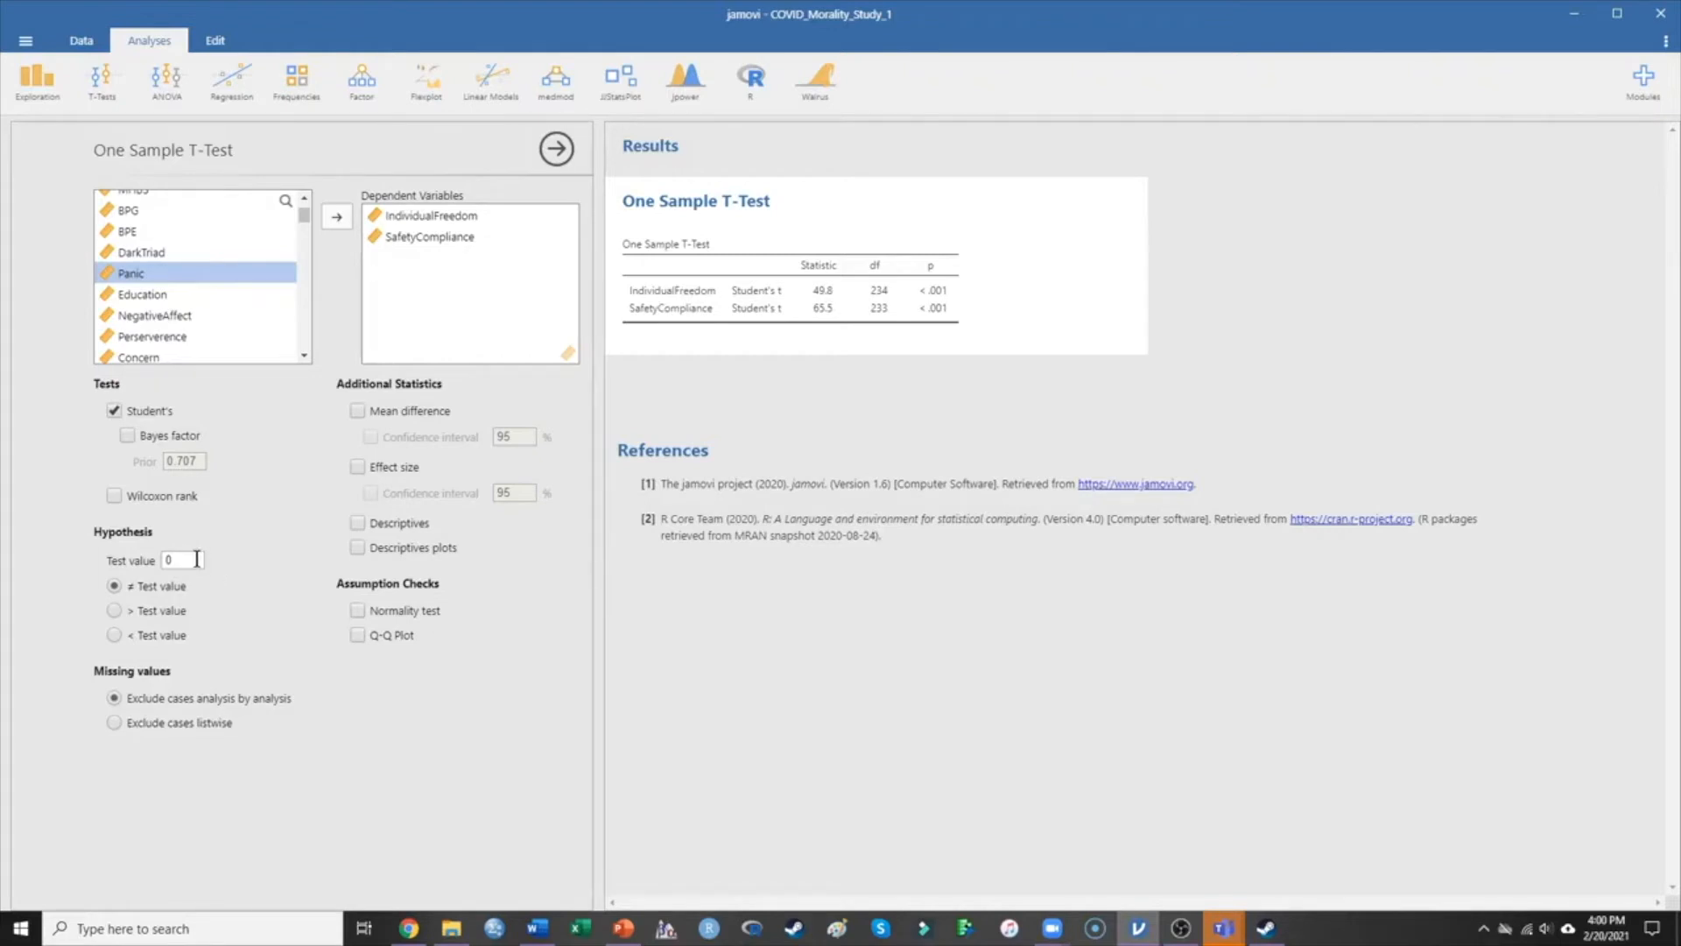
Set the test value to 5 and turn on Cohen's d effect sizes.
{"action": "left_click", "coordinate": [197, 559]}
{"action": "type", "text": "5"}
{"action": "left_click", "coordinate": [358, 467]}
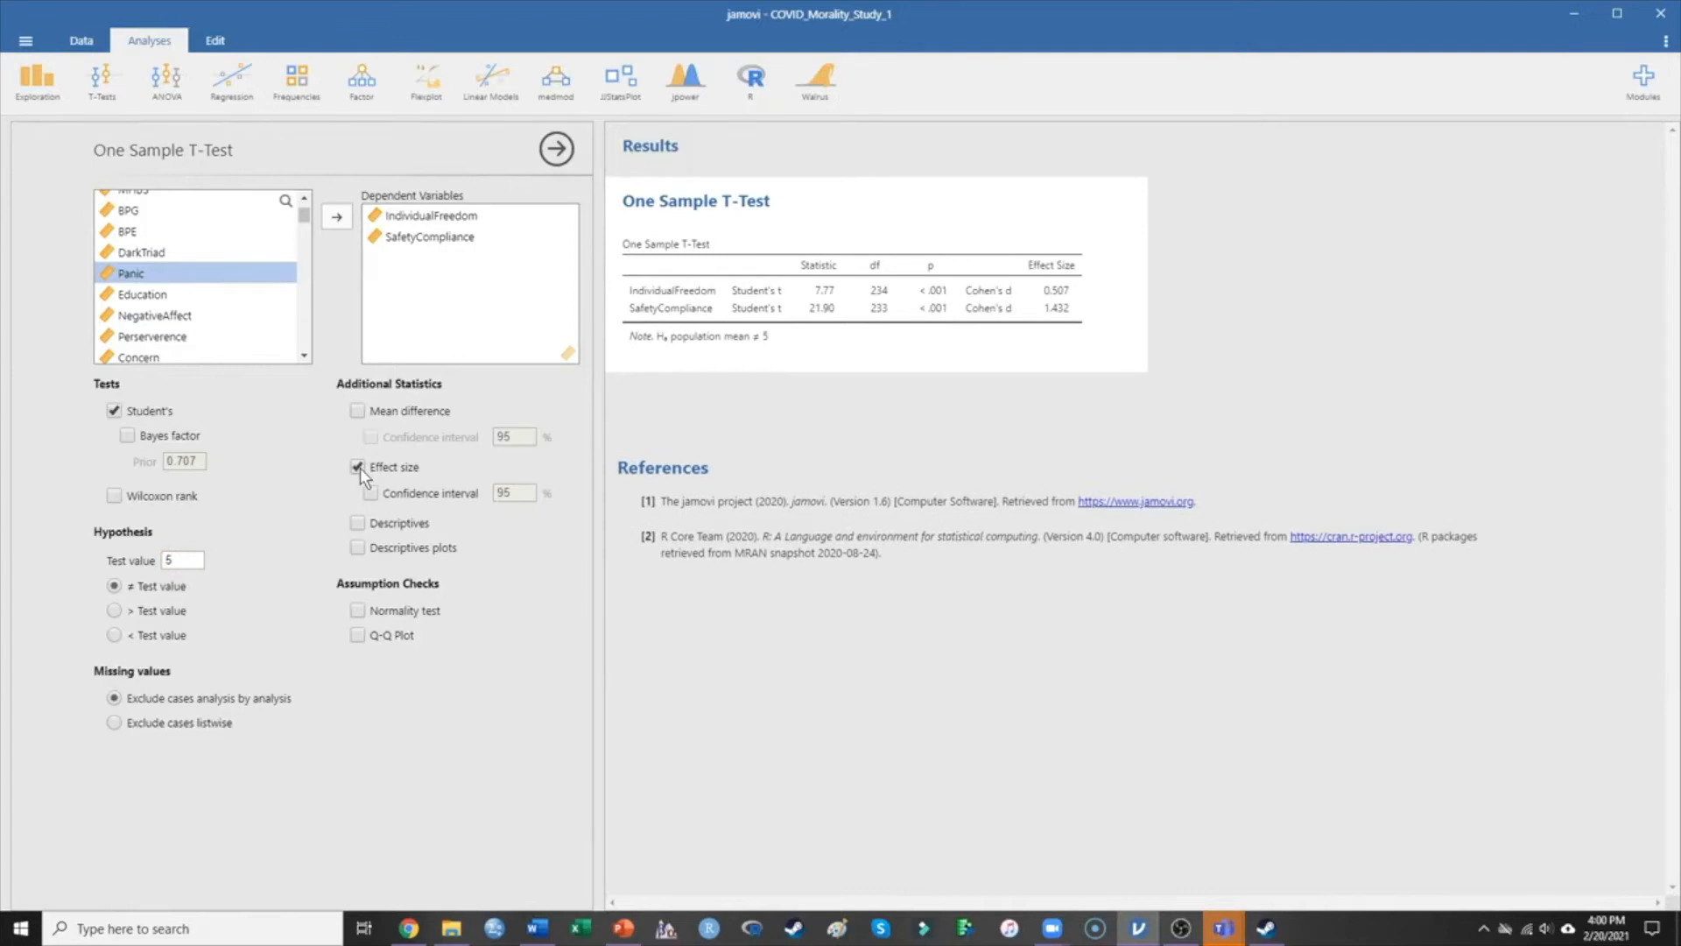
Tick Descriptives under Additional Statistics to add N, mean, median, SD and SE.
{"action": "left_click", "coordinate": [358, 523]}
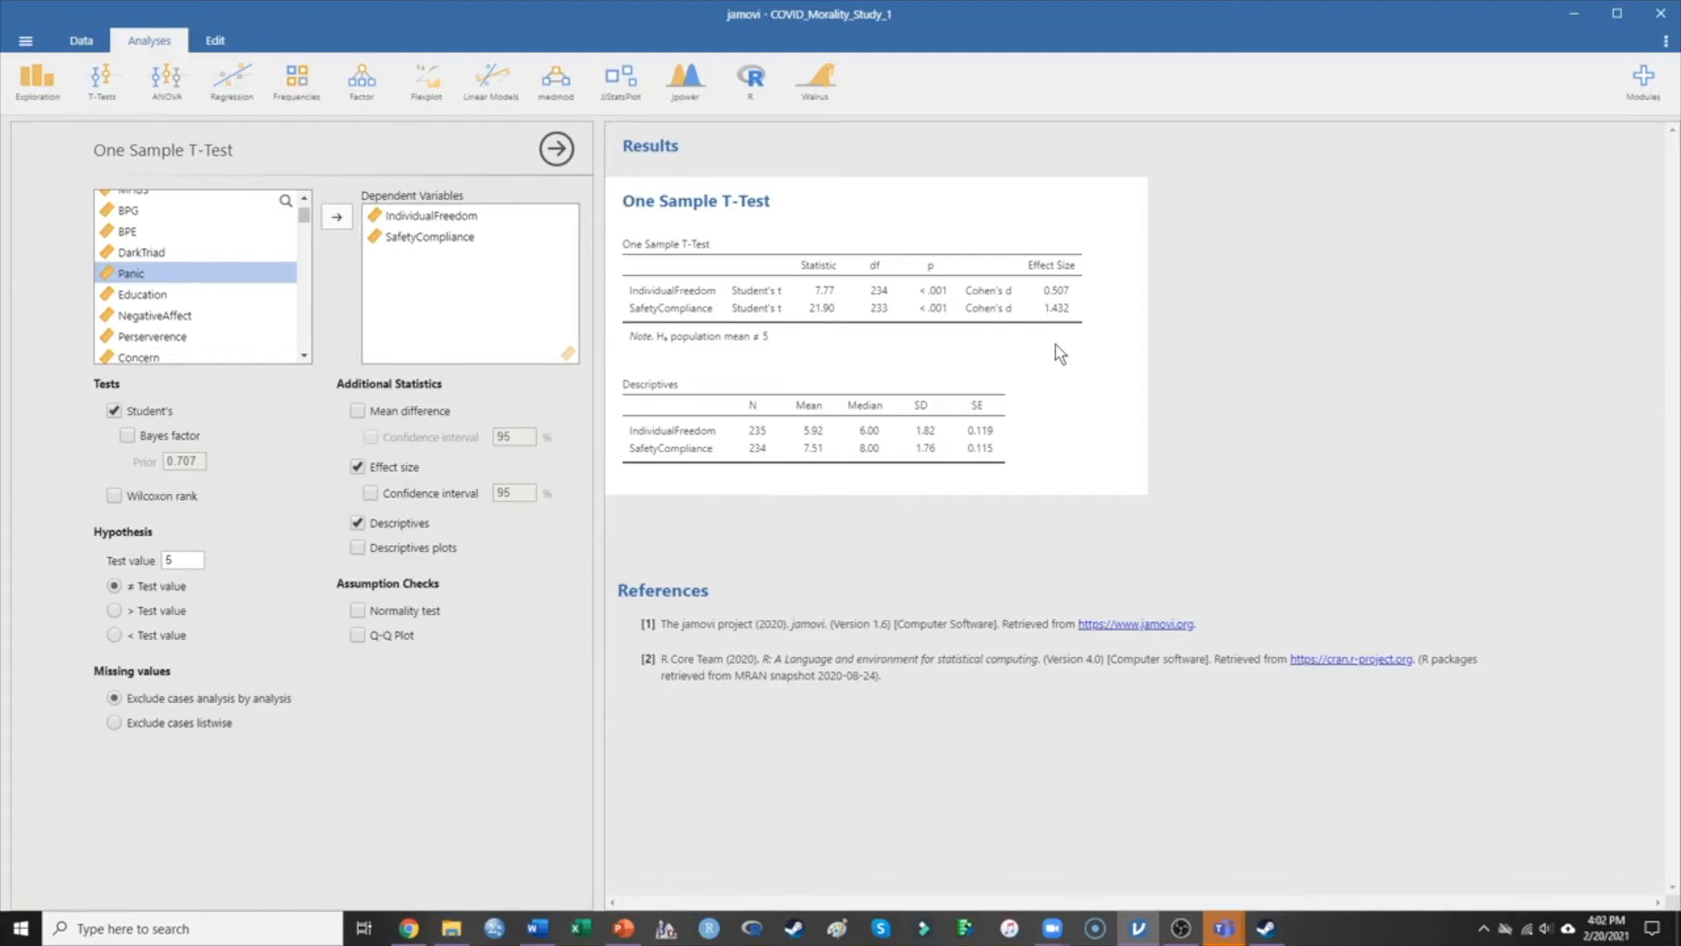
Snap Word left and jamovi right, then close Word's Navigation pane.
{"action": "double_click", "coordinate": [850, 22]}
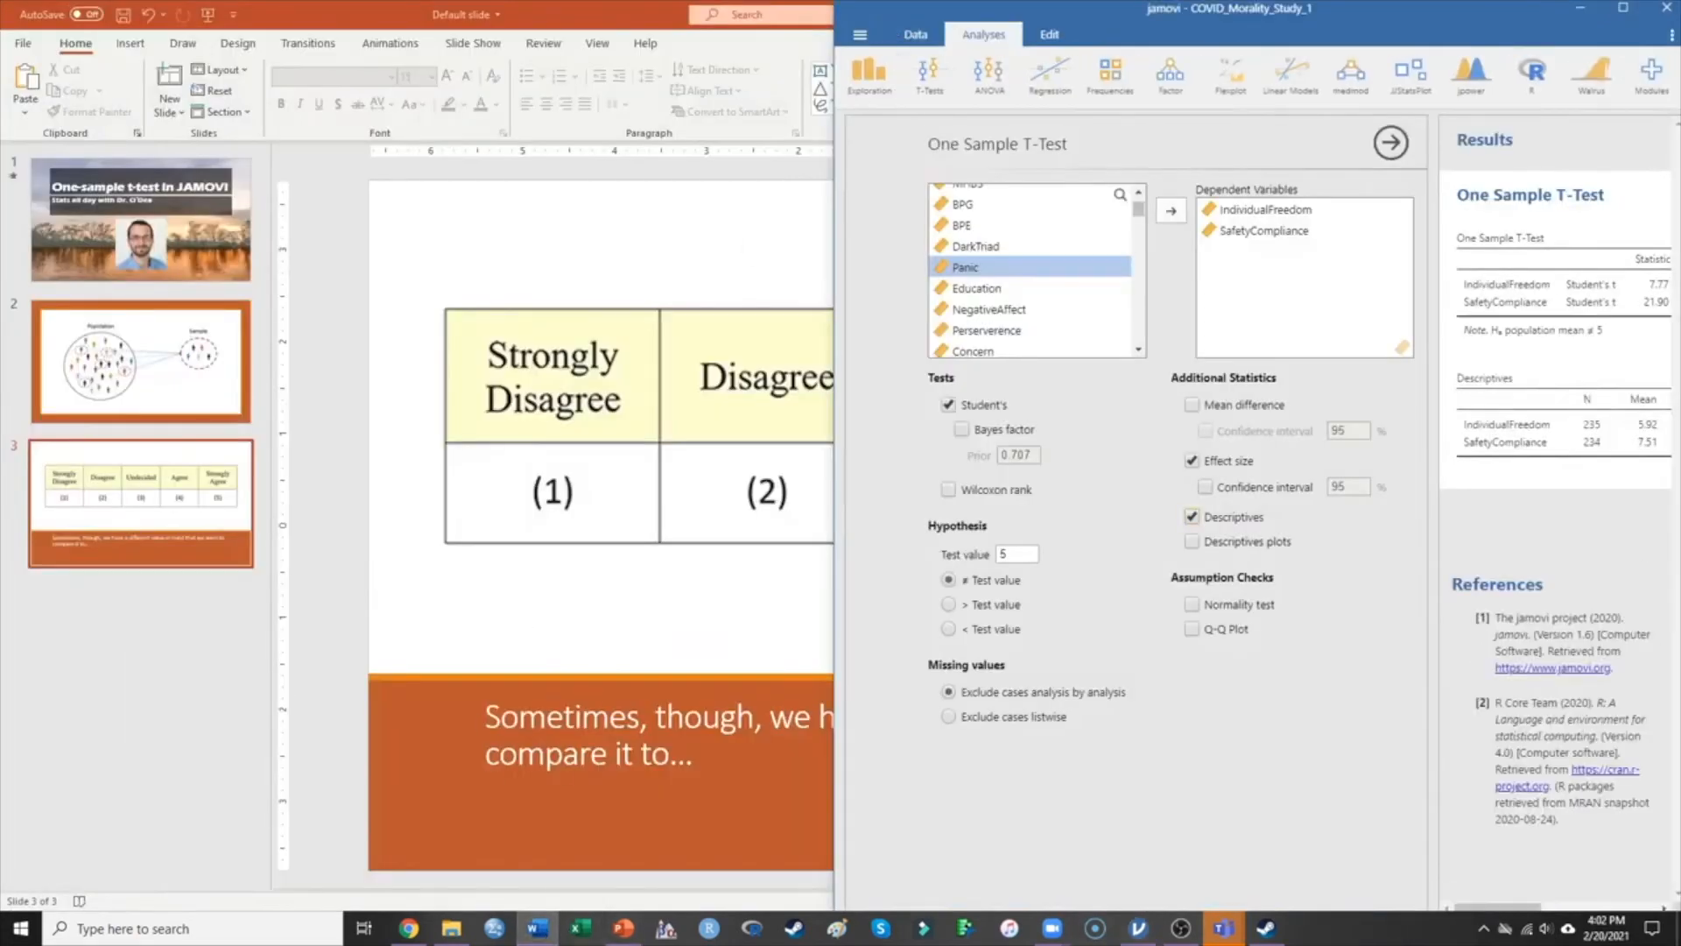
{"action": "left_click", "coordinate": [538, 928]}
{"action": "key", "text": "super+Left"}
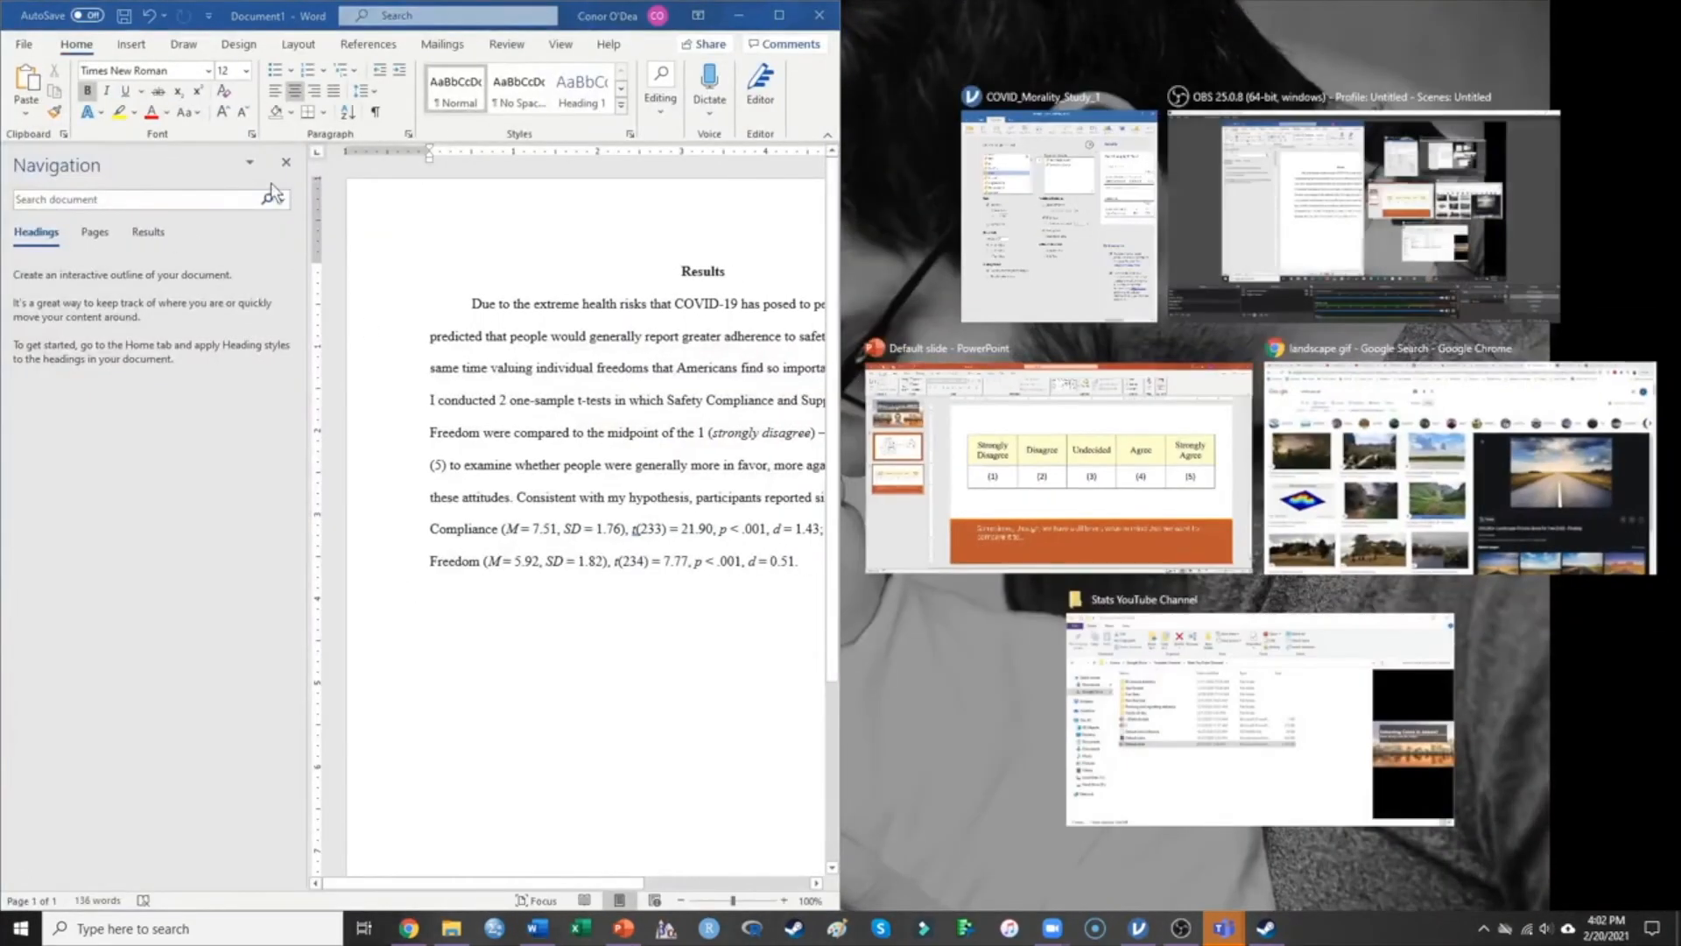
{"action": "left_click", "coordinate": [288, 165]}
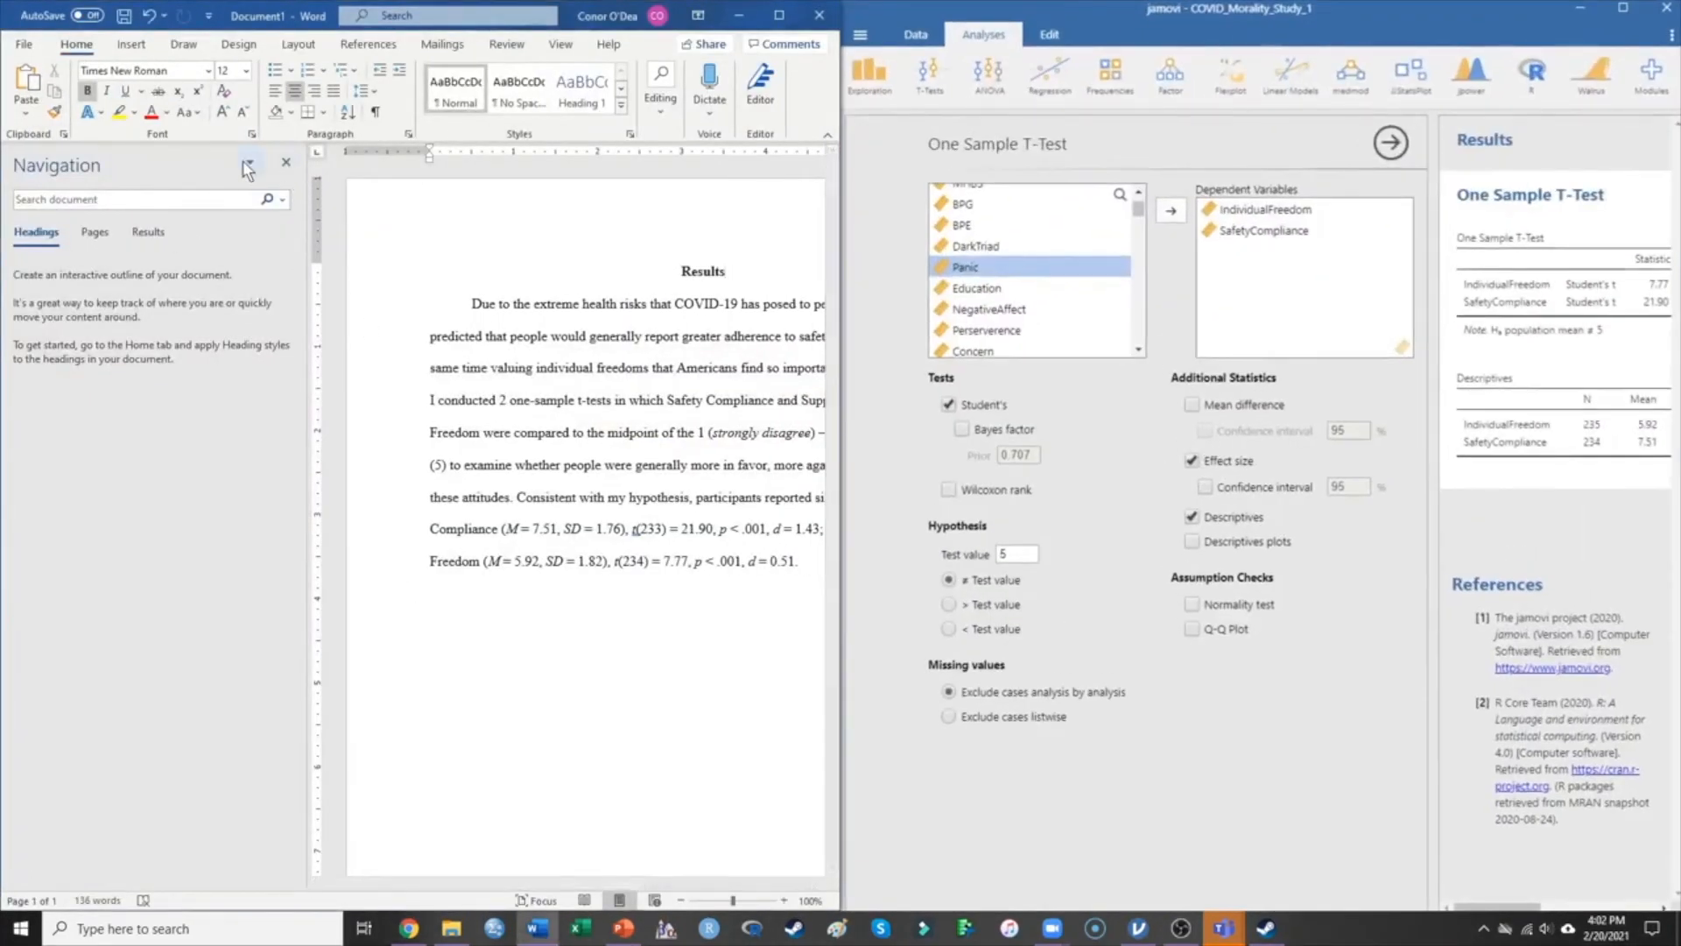
{"action": "left_click", "coordinate": [284, 165]}
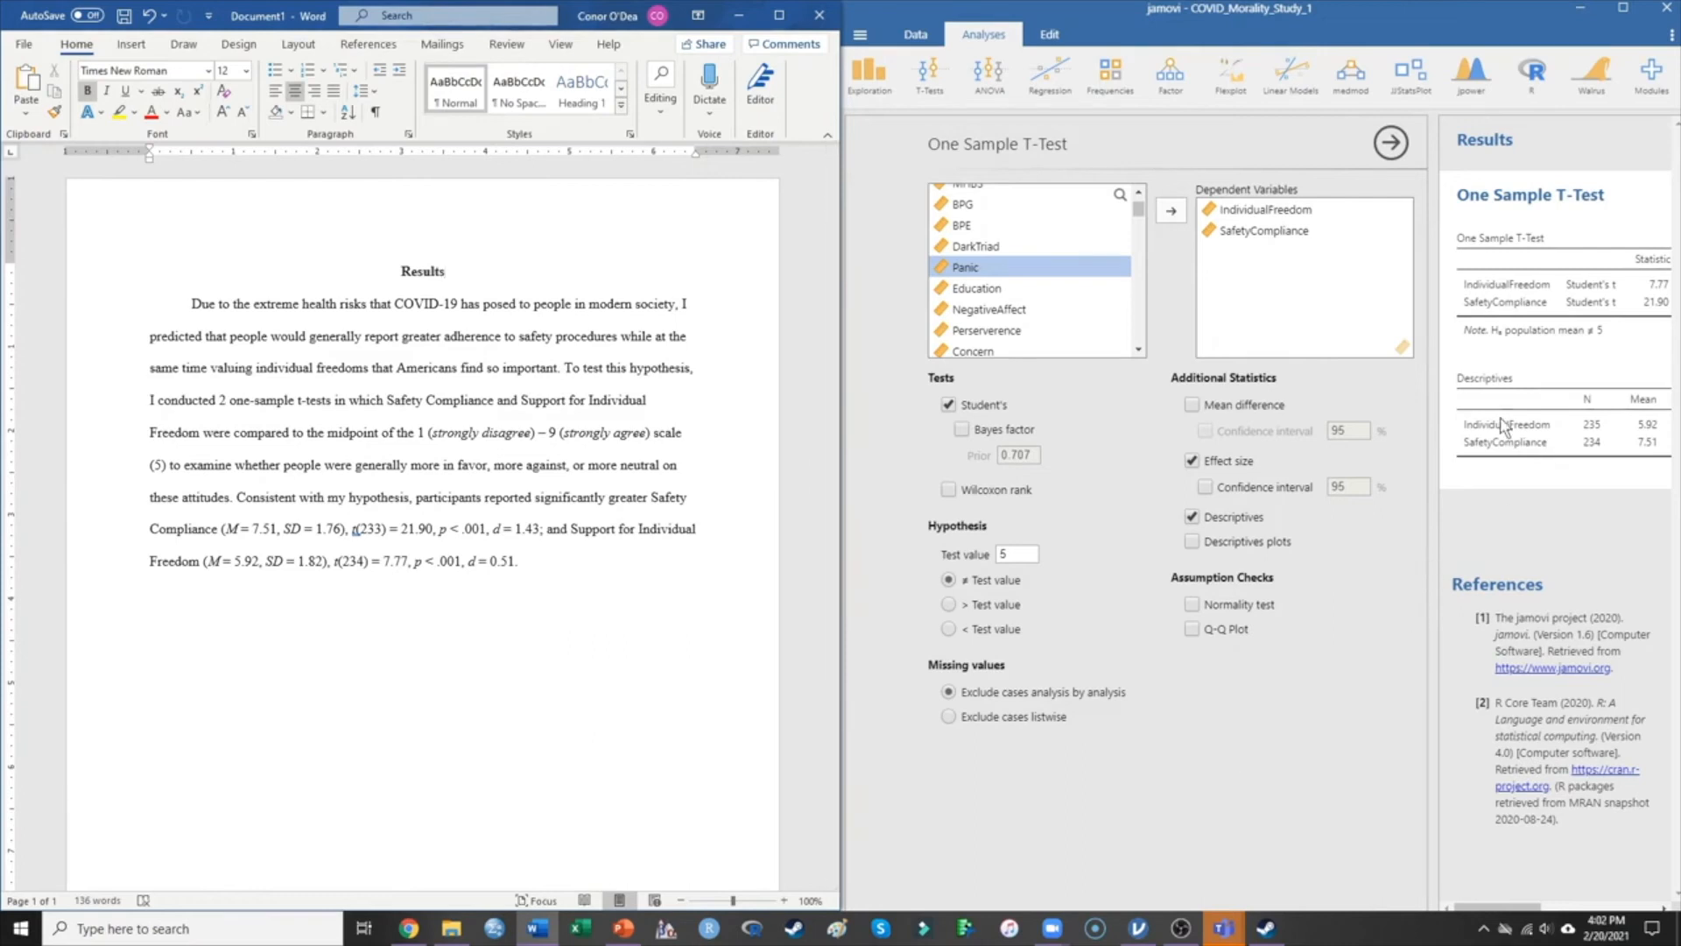
Collapse jamovi's One Sample T-Test options so the full t-test and descriptives tables show.
{"action": "left_click", "coordinate": [1483, 154]}
{"action": "left_click", "coordinate": [1483, 150]}
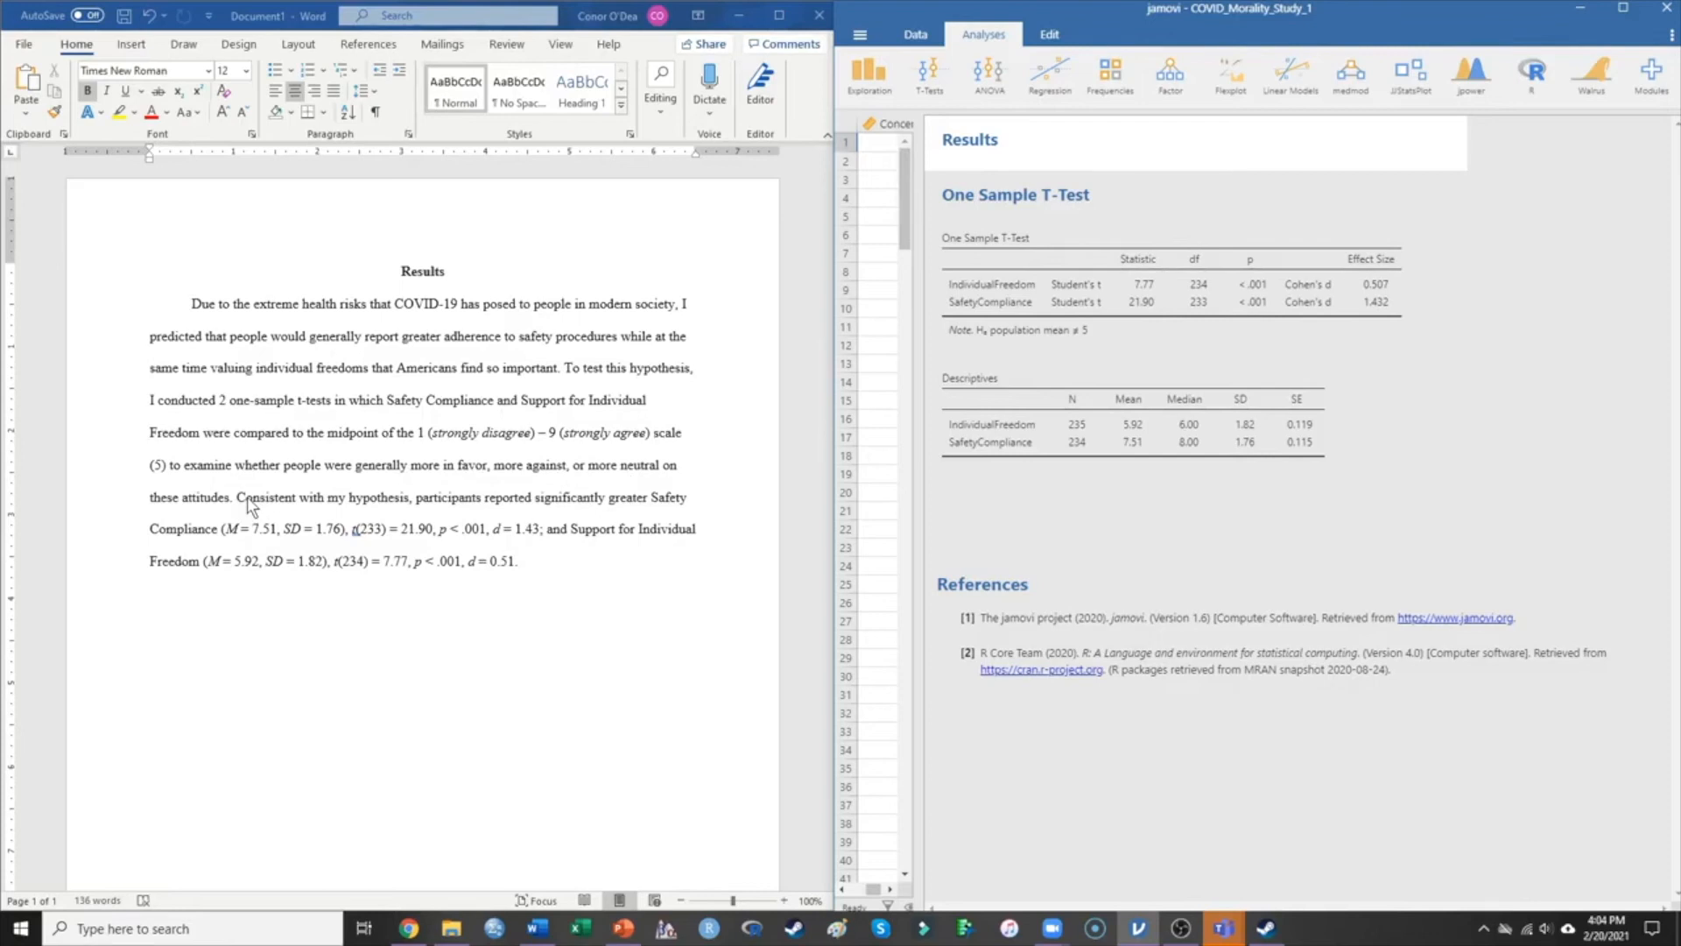
{"action": "left_click_drag", "start_coordinate": [234, 498], "coordinate": [578, 380]}
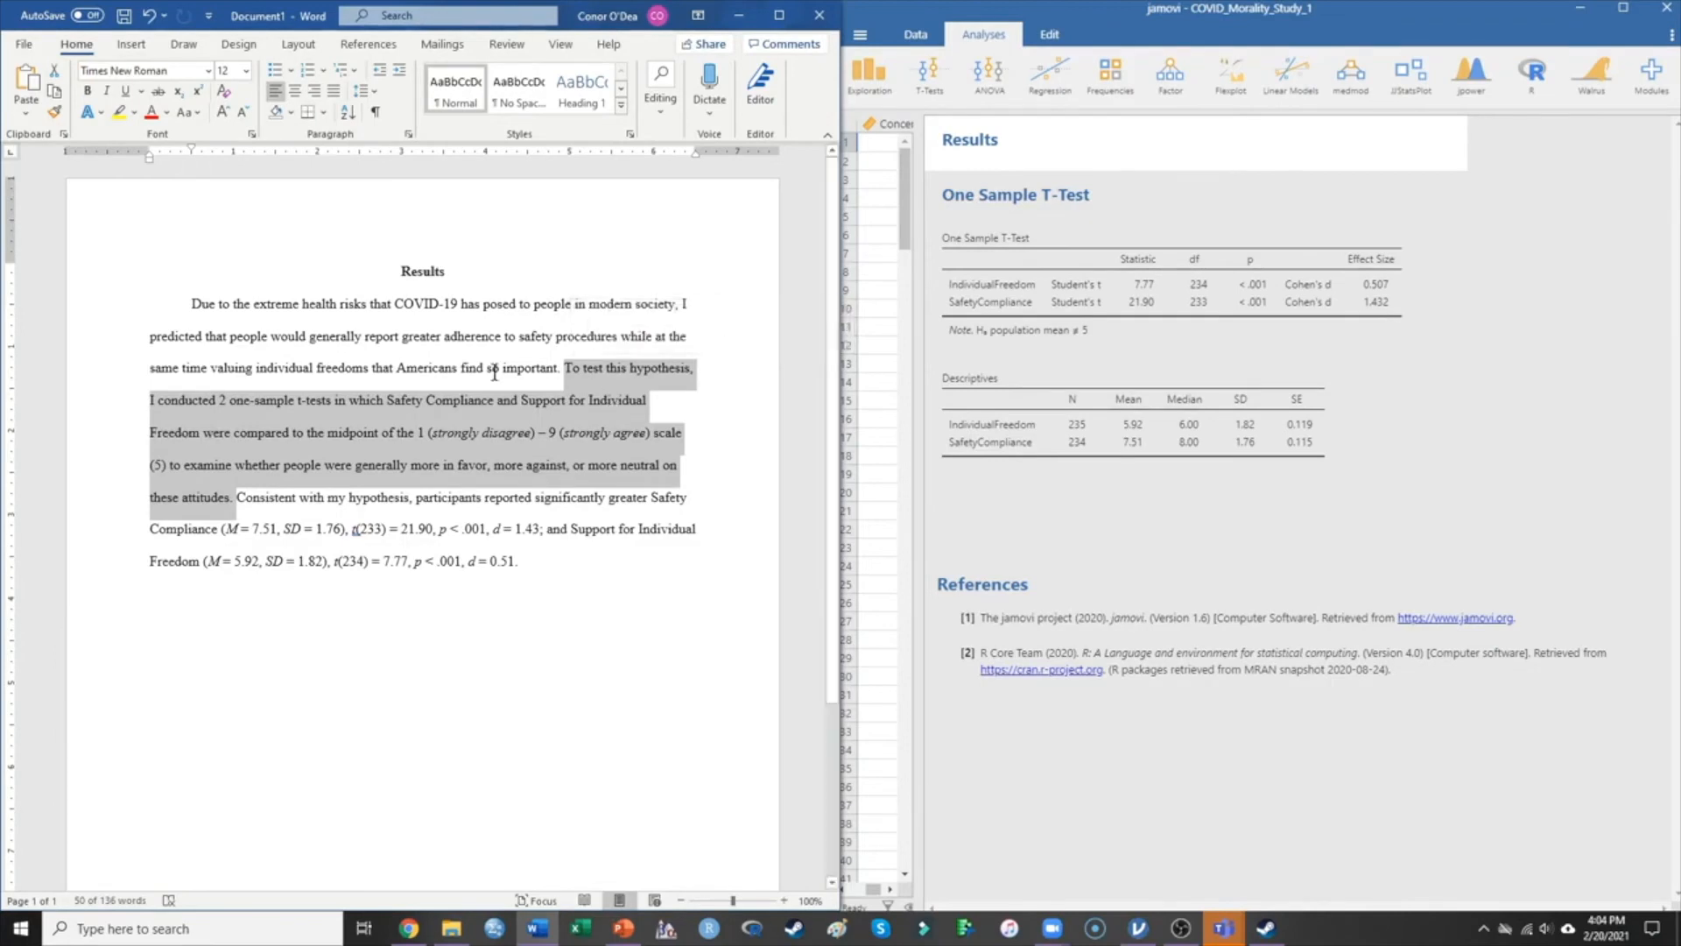
{"action": "left_click", "coordinate": [292, 506]}
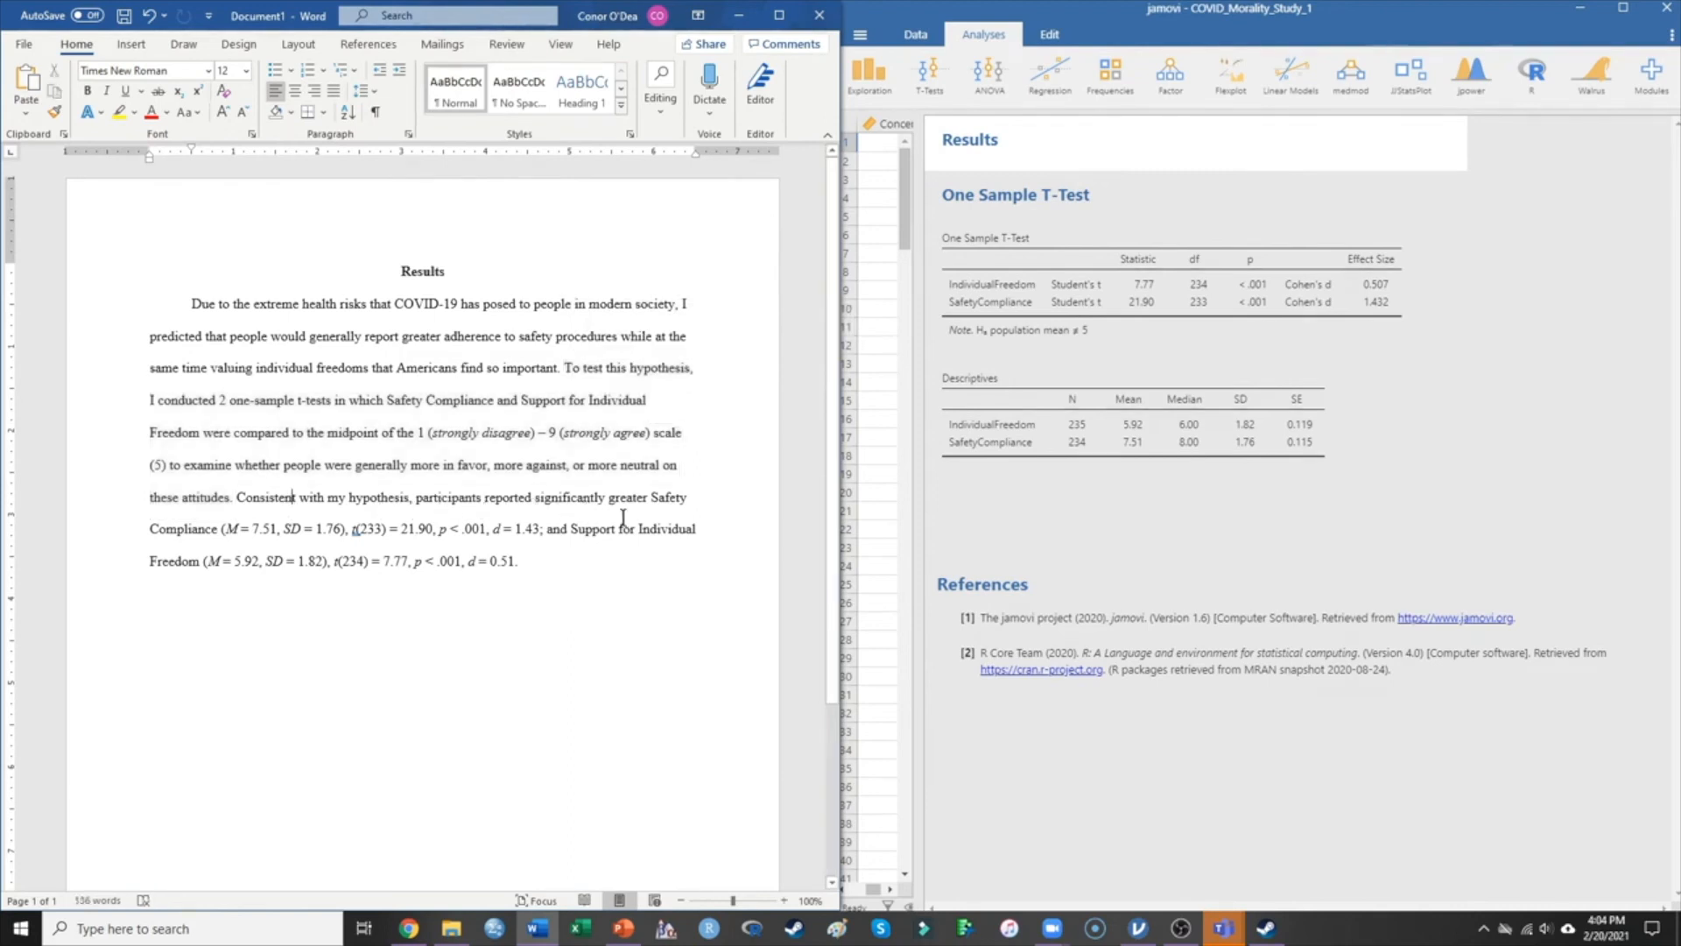
{"action": "left_click", "coordinate": [218, 530]}
{"action": "left_click_drag", "start_coordinate": [239, 530], "coordinate": [438, 532]}
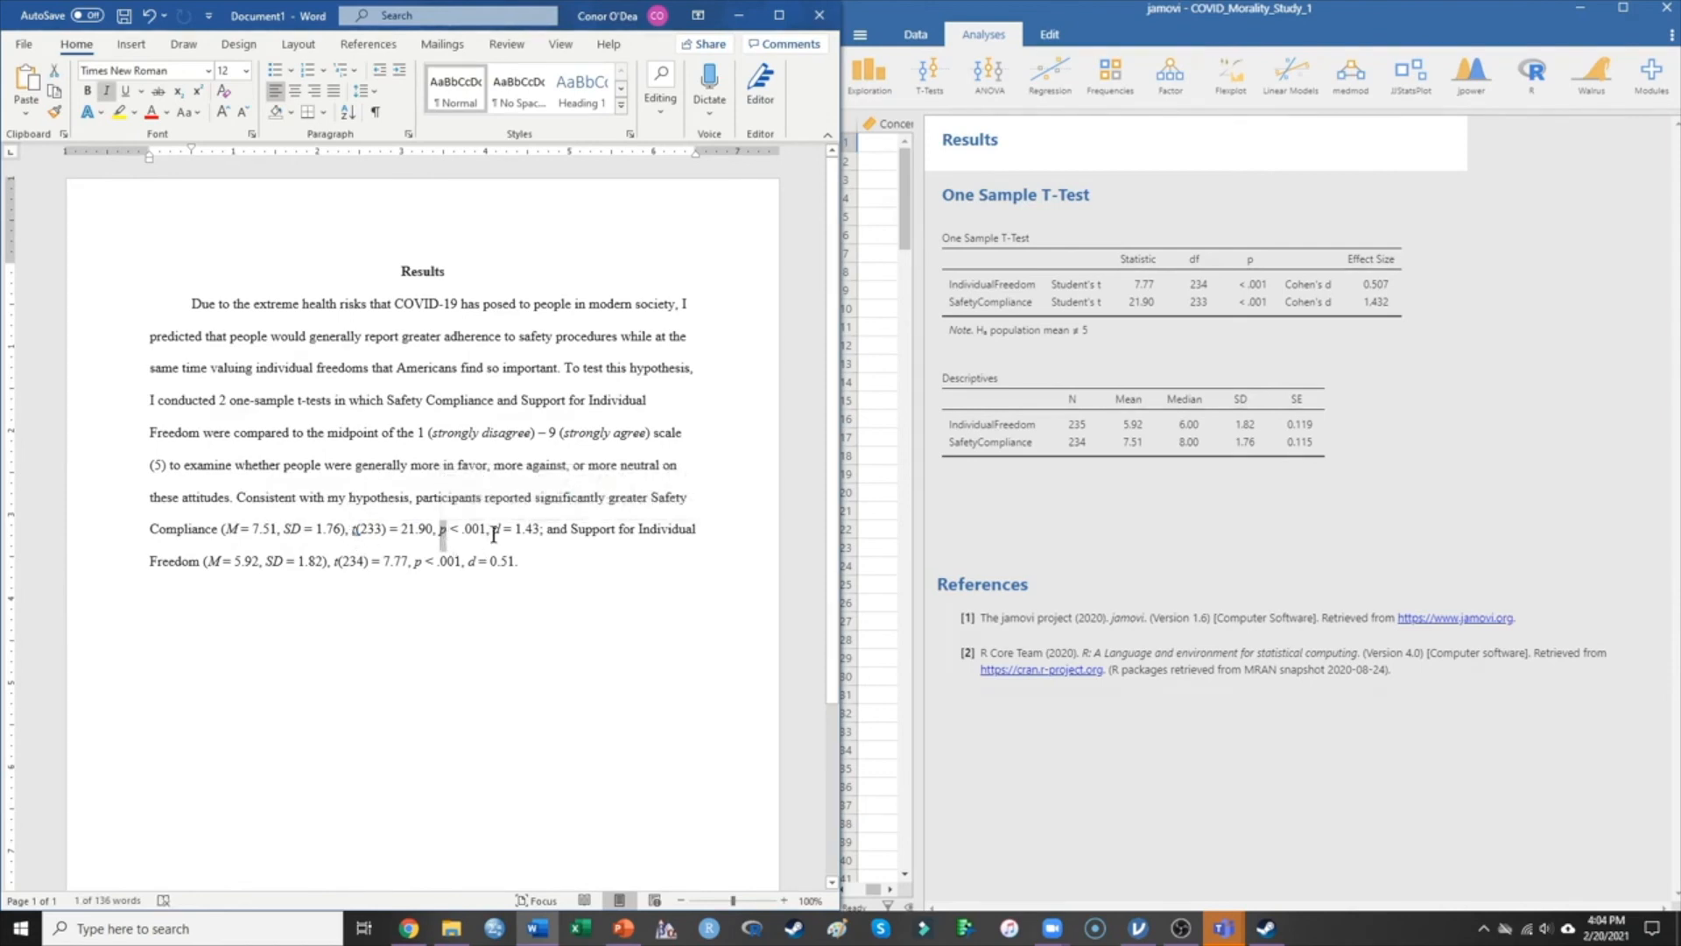
{"action": "left_click_drag", "start_coordinate": [500, 531], "coordinate": [493, 531]}
{"action": "left_click", "coordinate": [274, 531]}
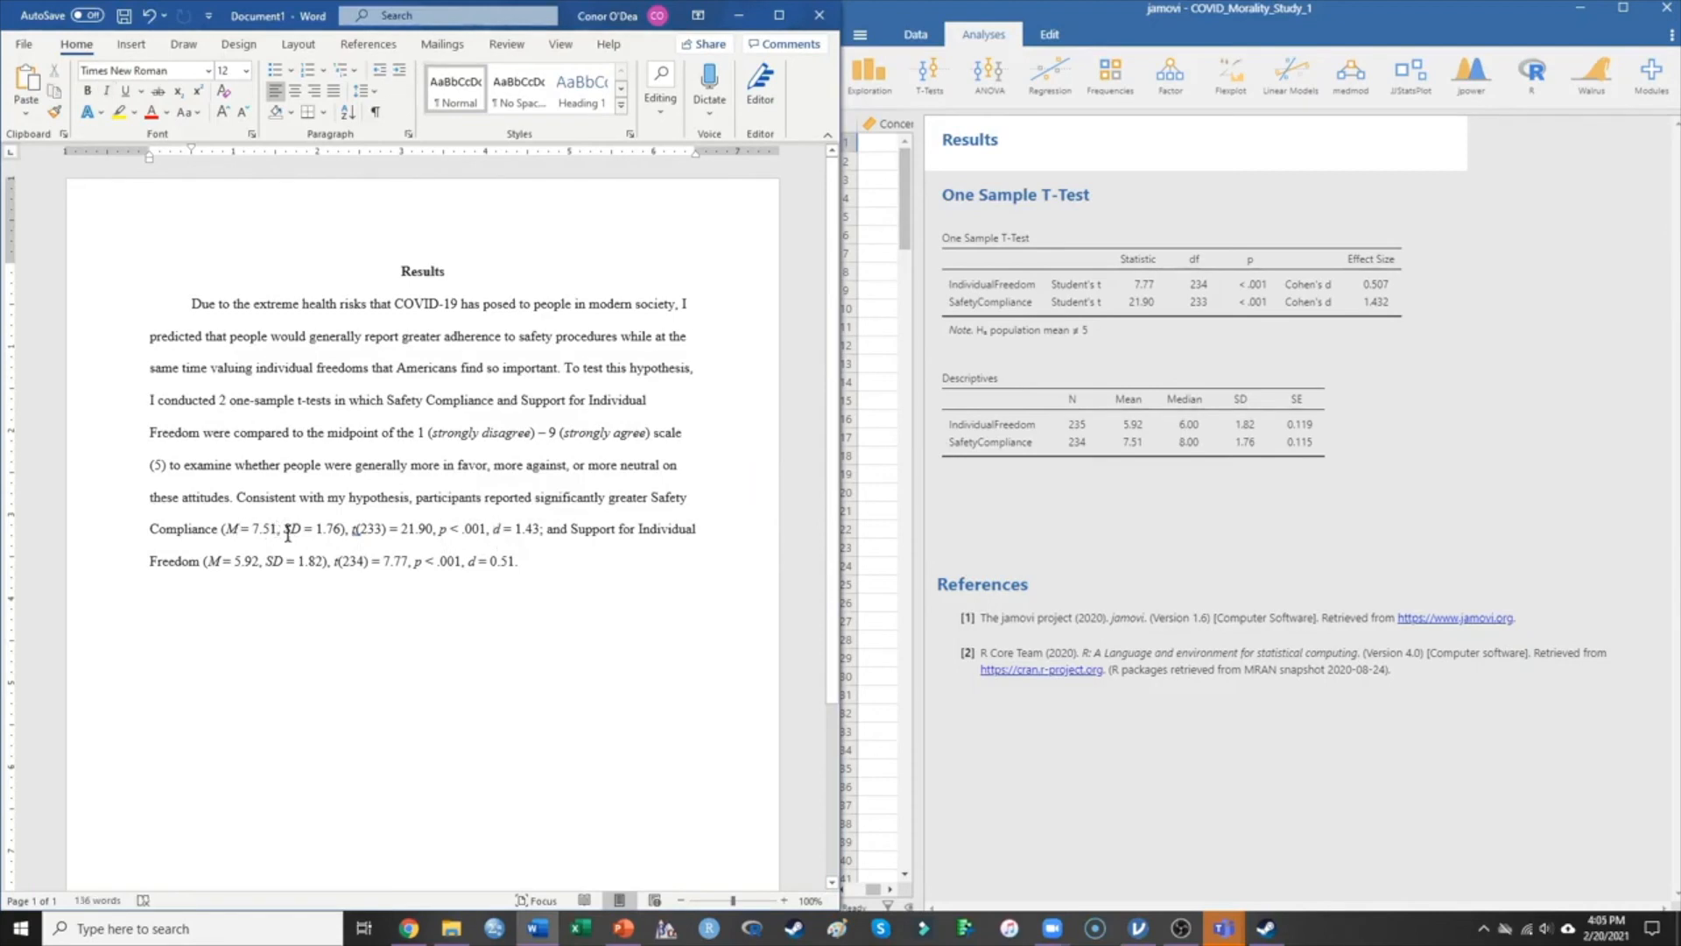
{"action": "left_click", "coordinate": [304, 531]}
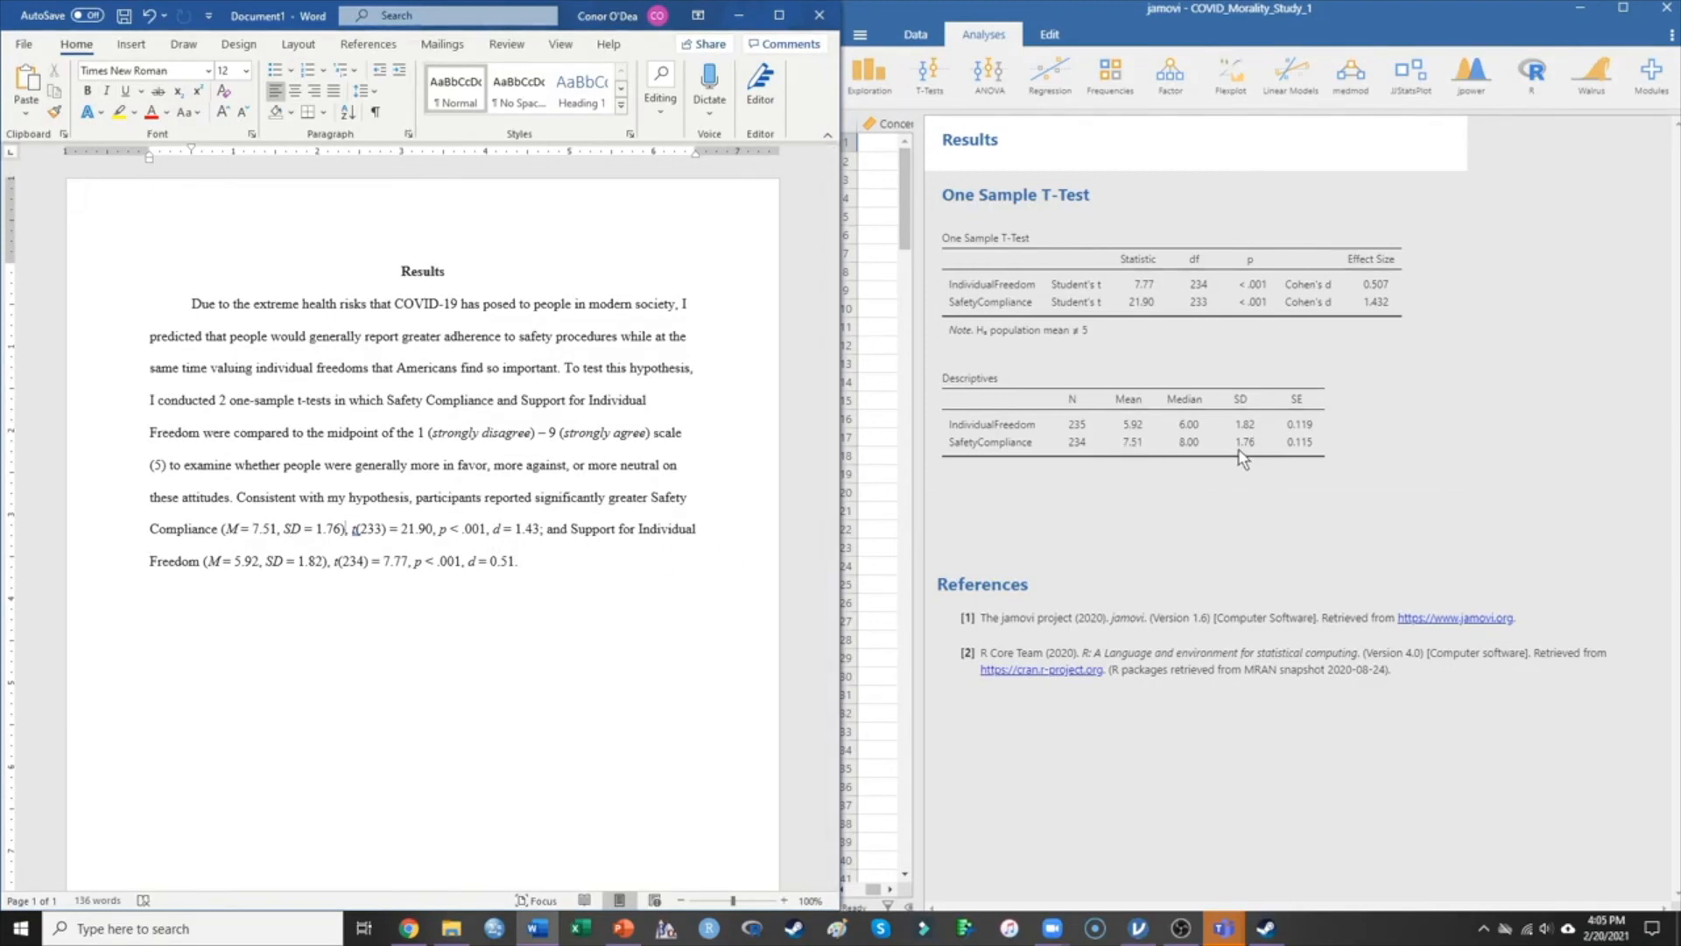
{"action": "left_click", "coordinate": [356, 531]}
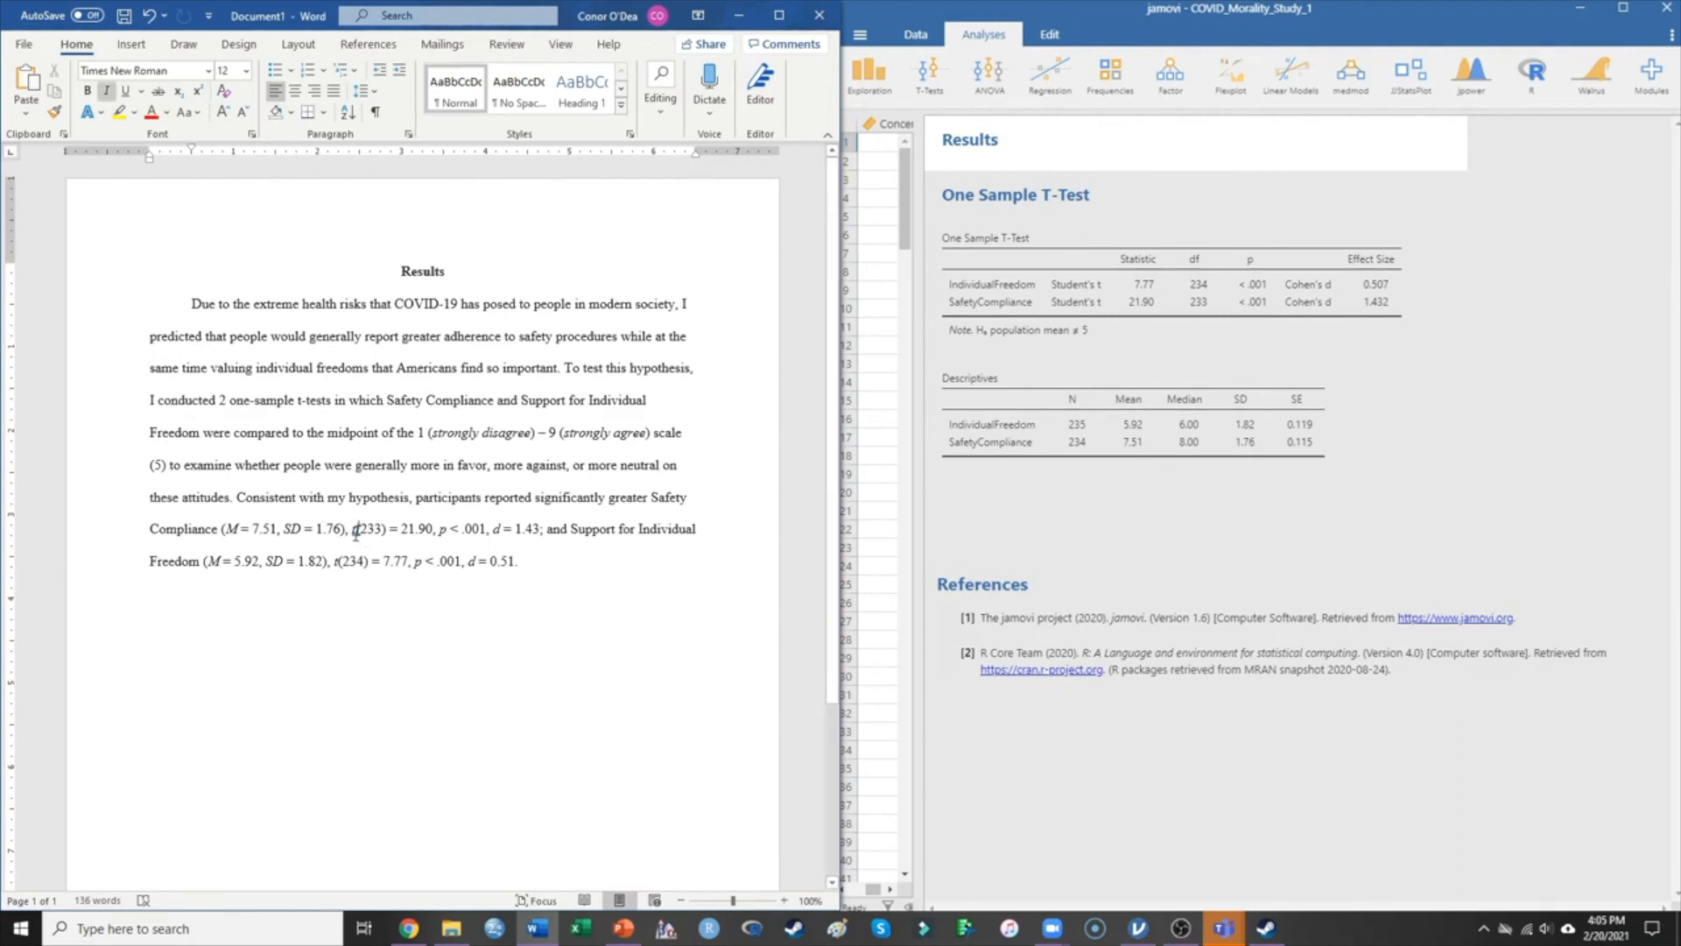
{"action": "left_click_drag", "start_coordinate": [381, 527], "coordinate": [362, 528]}
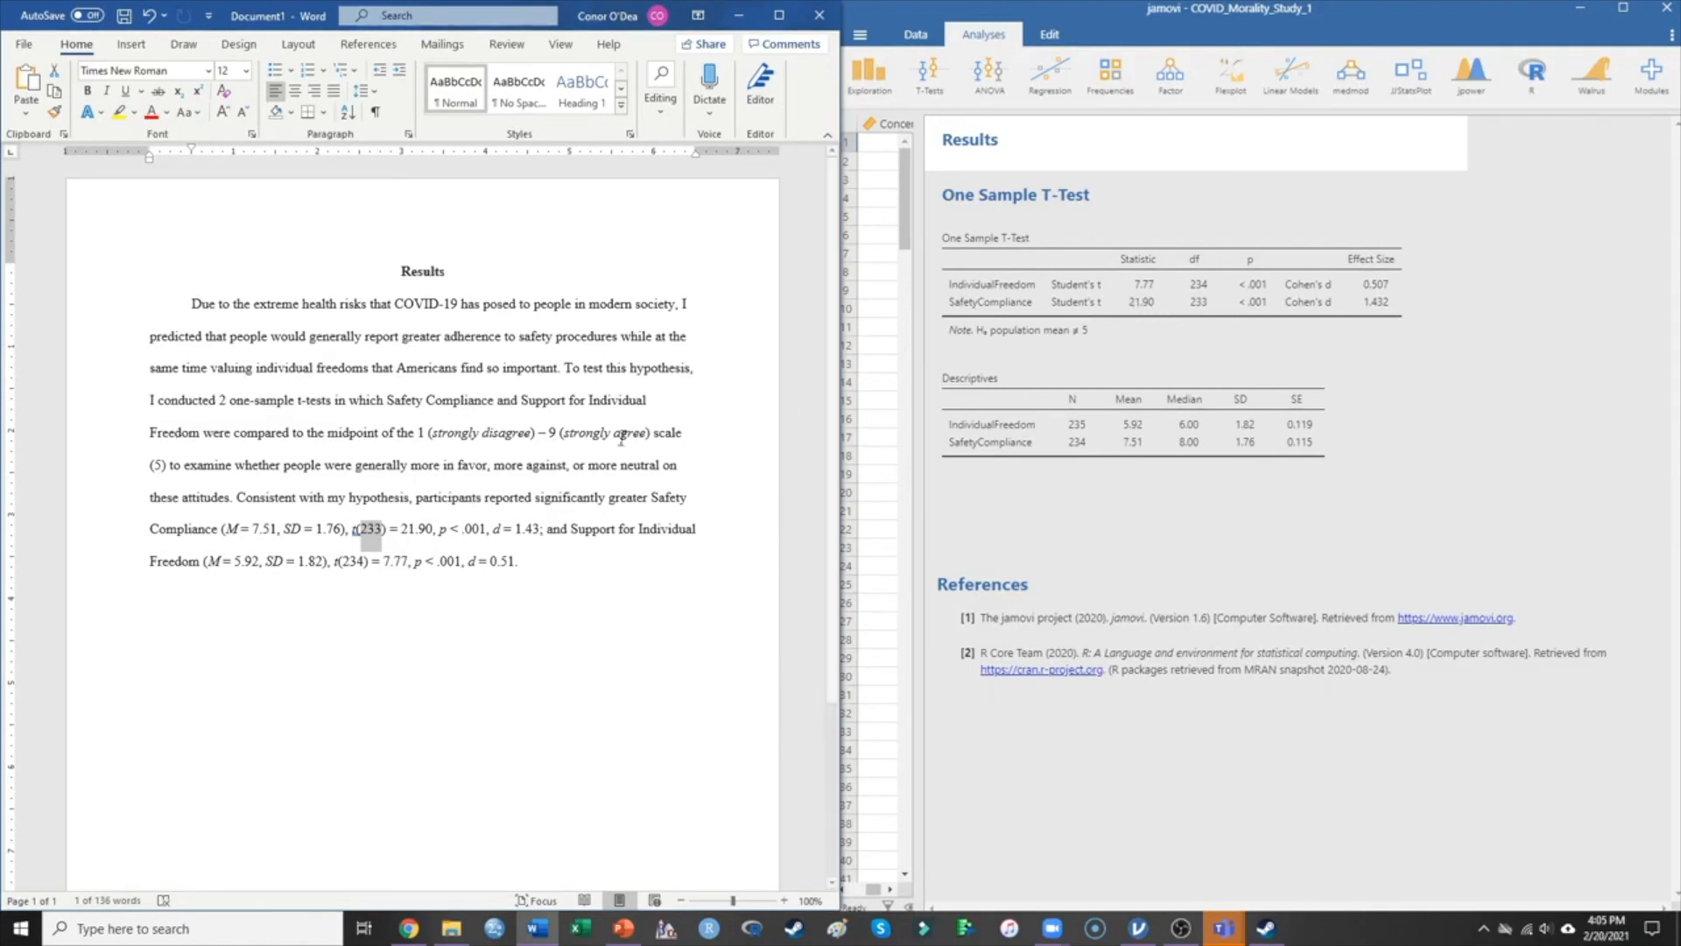
{"action": "left_click", "coordinate": [369, 531]}
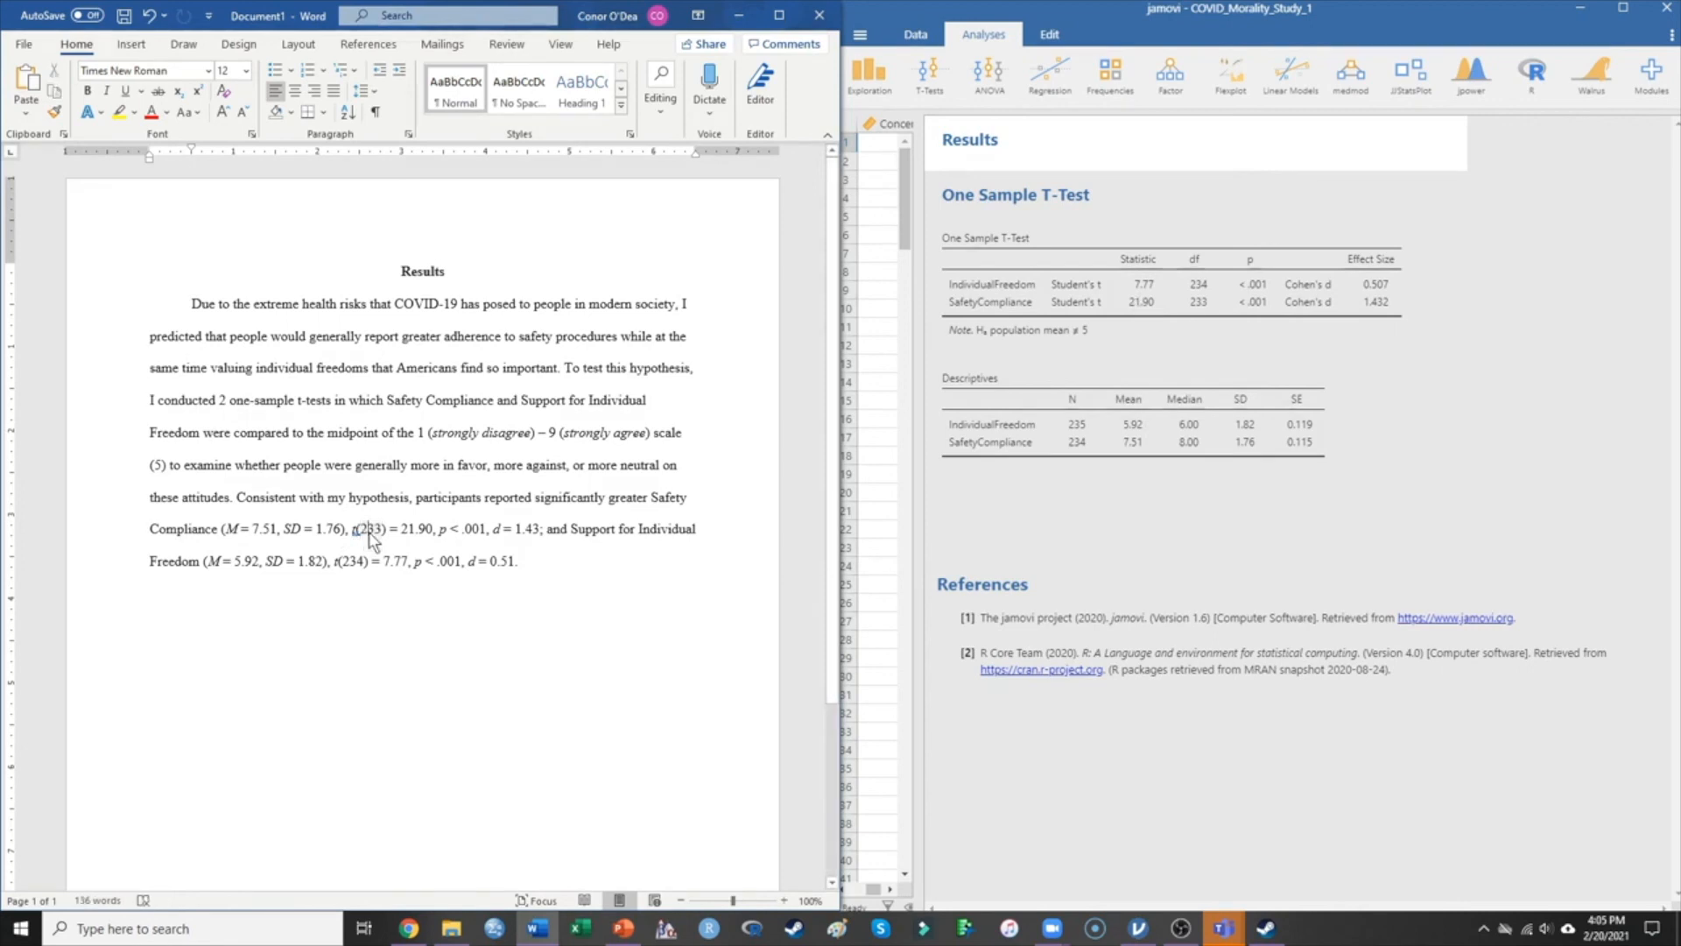
{"action": "left_click_drag", "start_coordinate": [401, 530], "coordinate": [433, 531]}
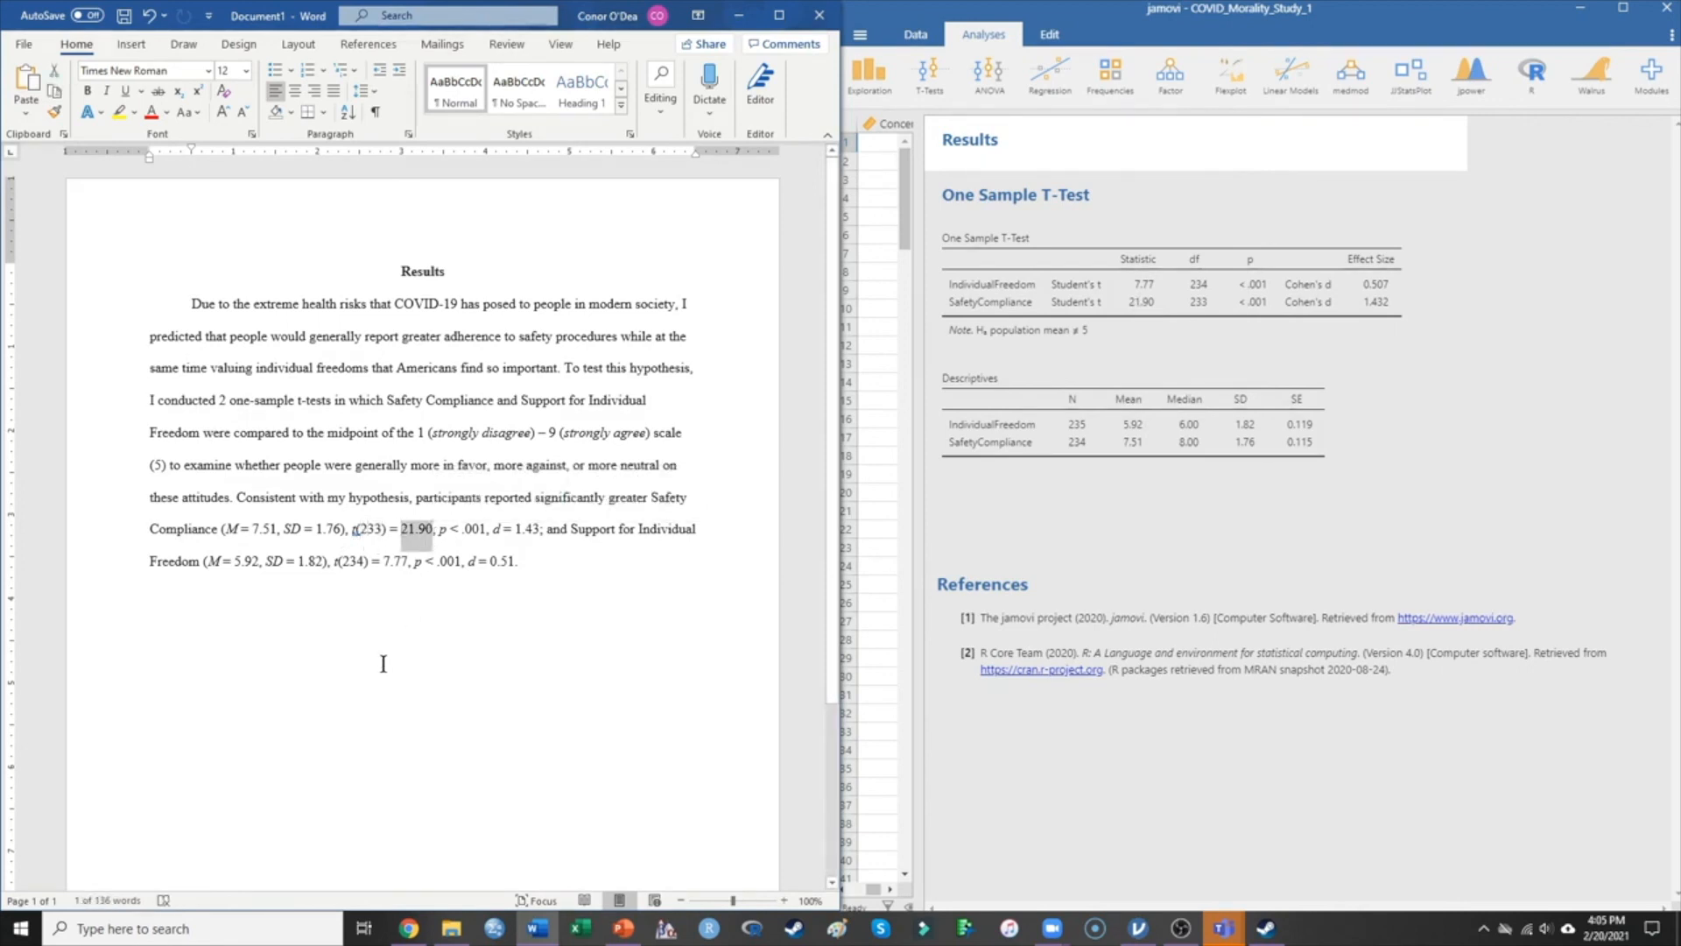
{"action": "left_click_drag", "start_coordinate": [440, 530], "coordinate": [485, 530]}
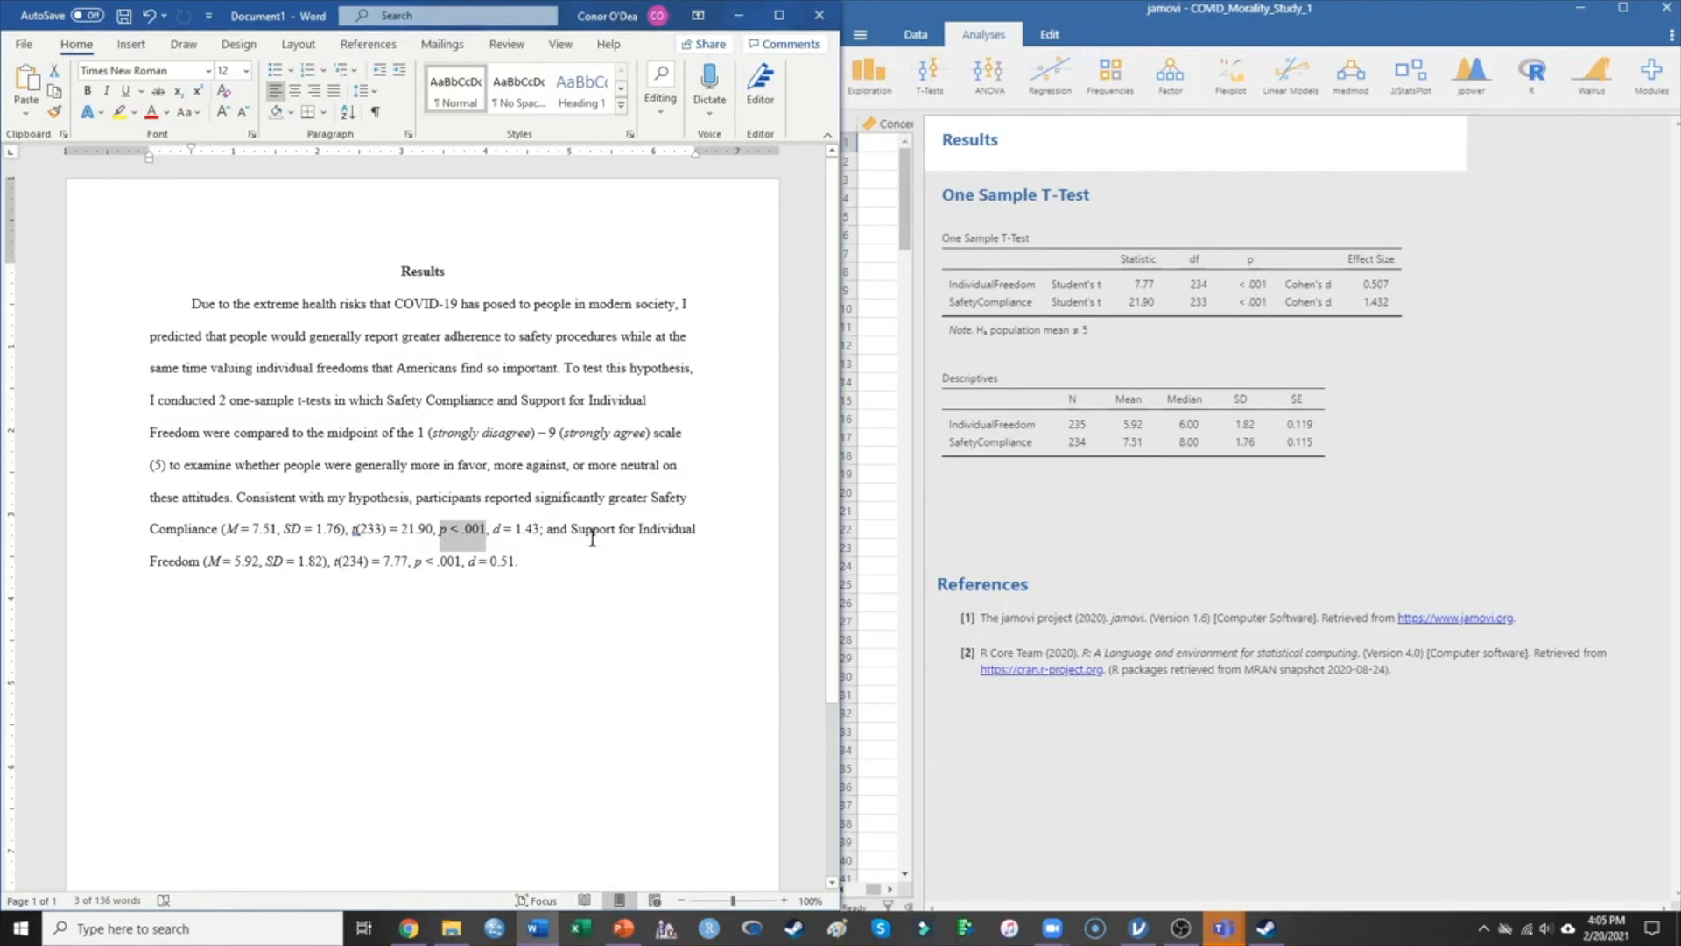
{"action": "double_click", "coordinate": [496, 530]}
{"action": "double_click", "coordinate": [533, 531]}
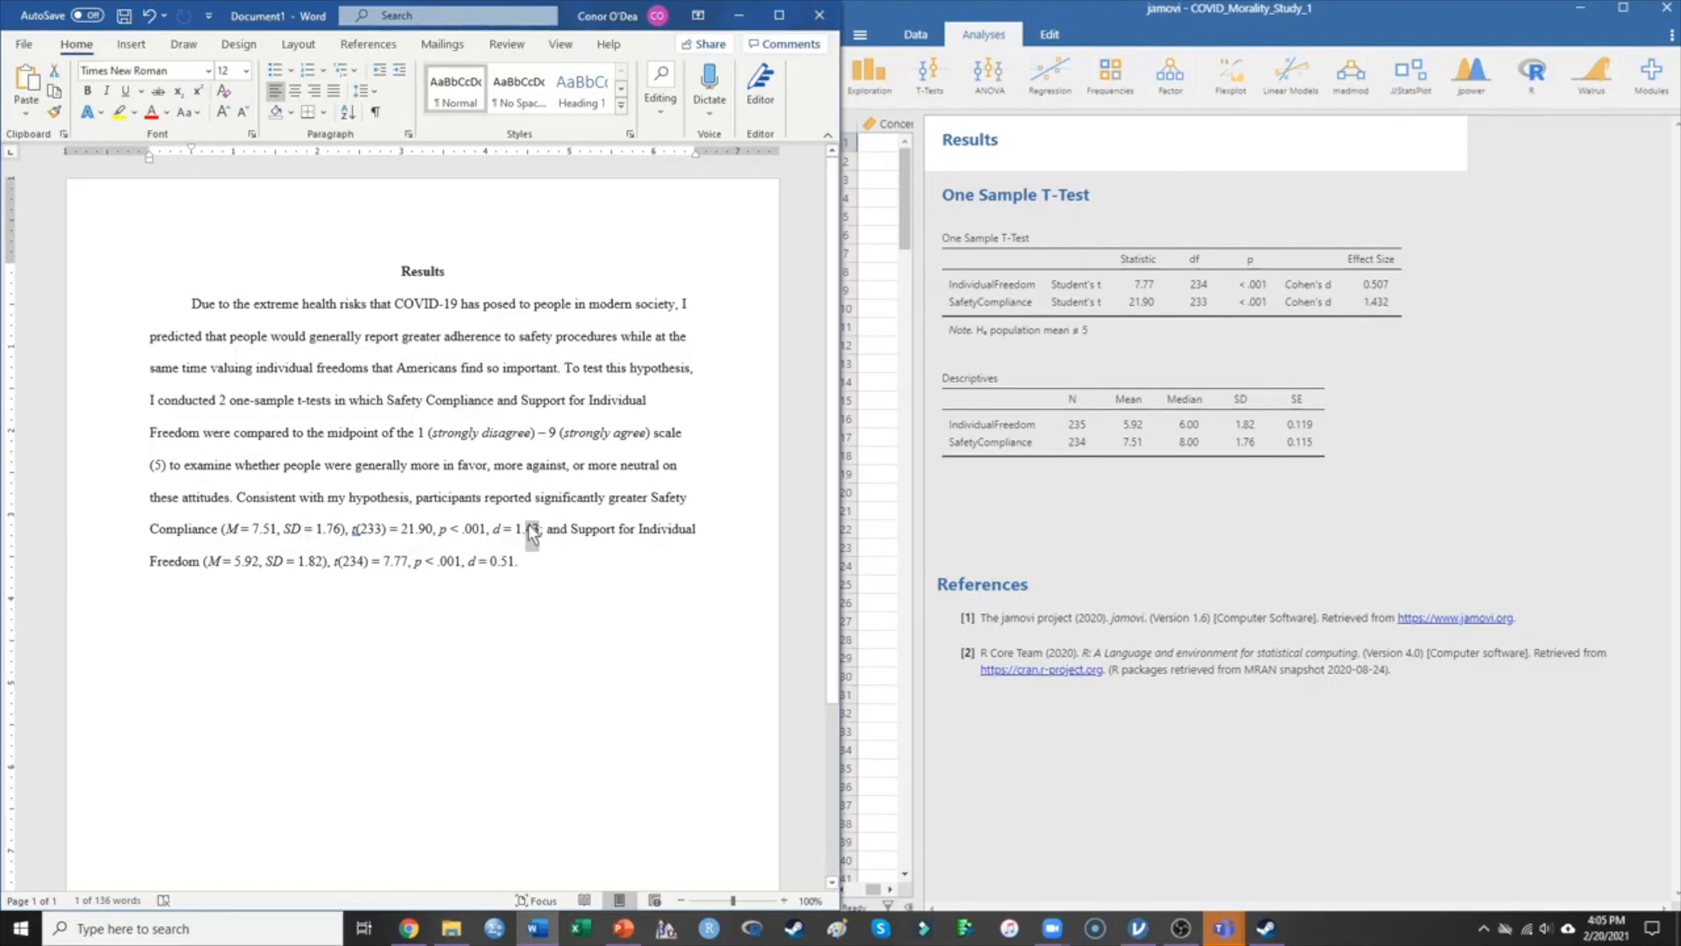
{"action": "left_click_drag", "start_coordinate": [544, 531], "coordinate": [226, 529]}
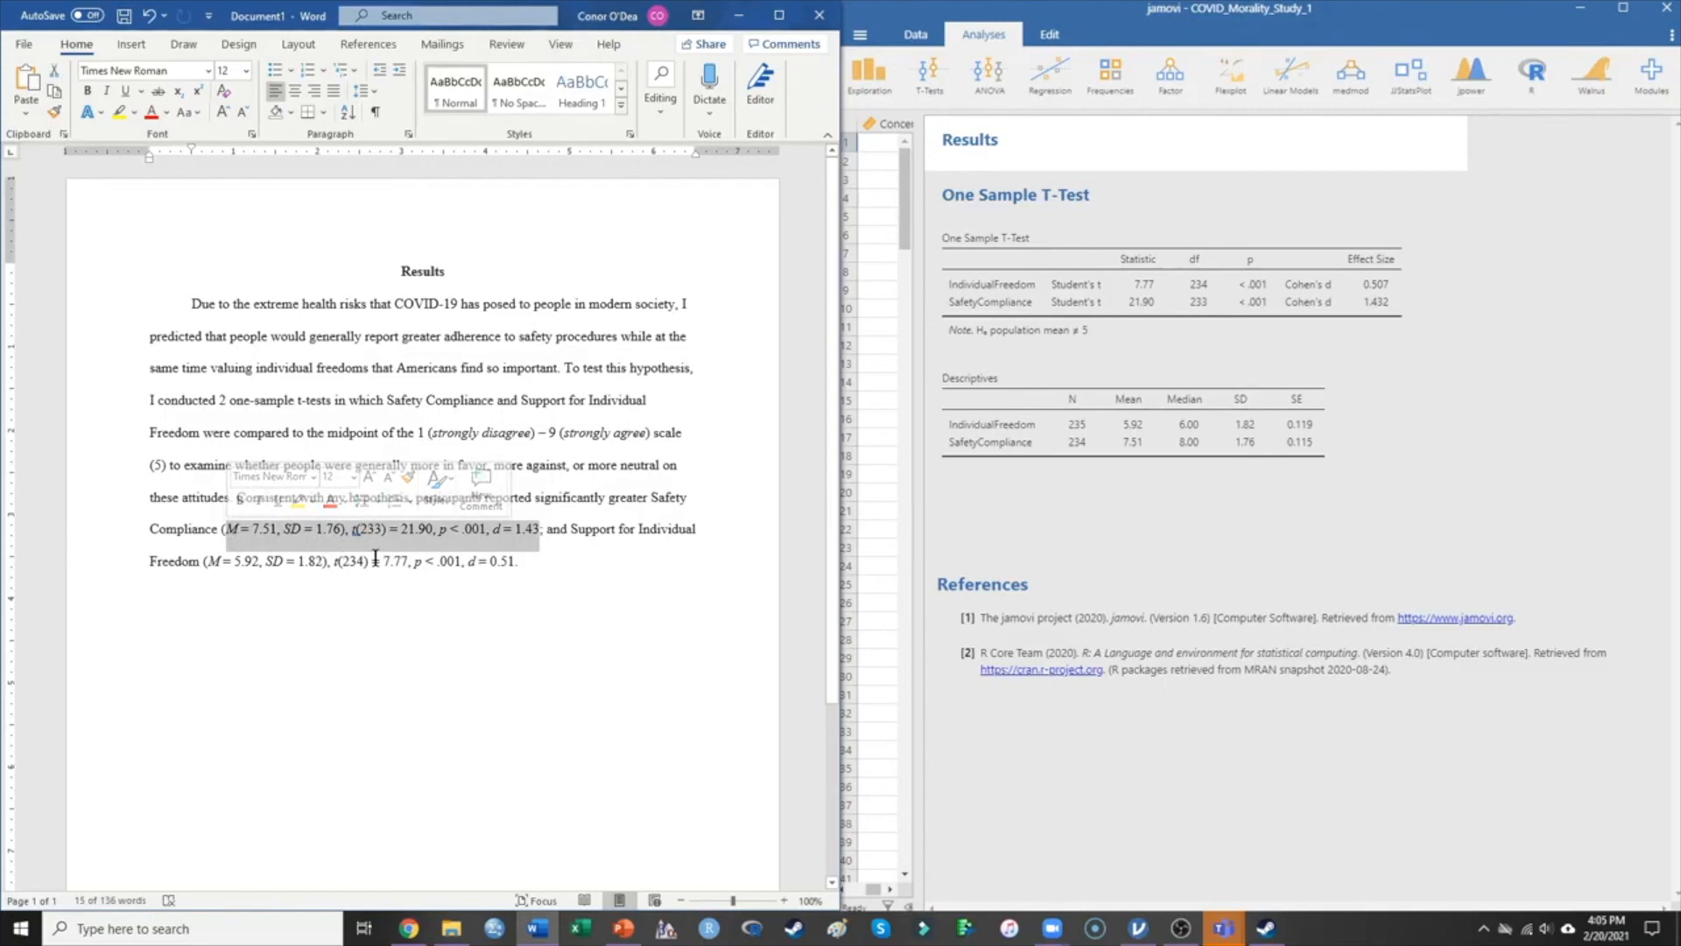
{"action": "left_click", "coordinate": [544, 533]}
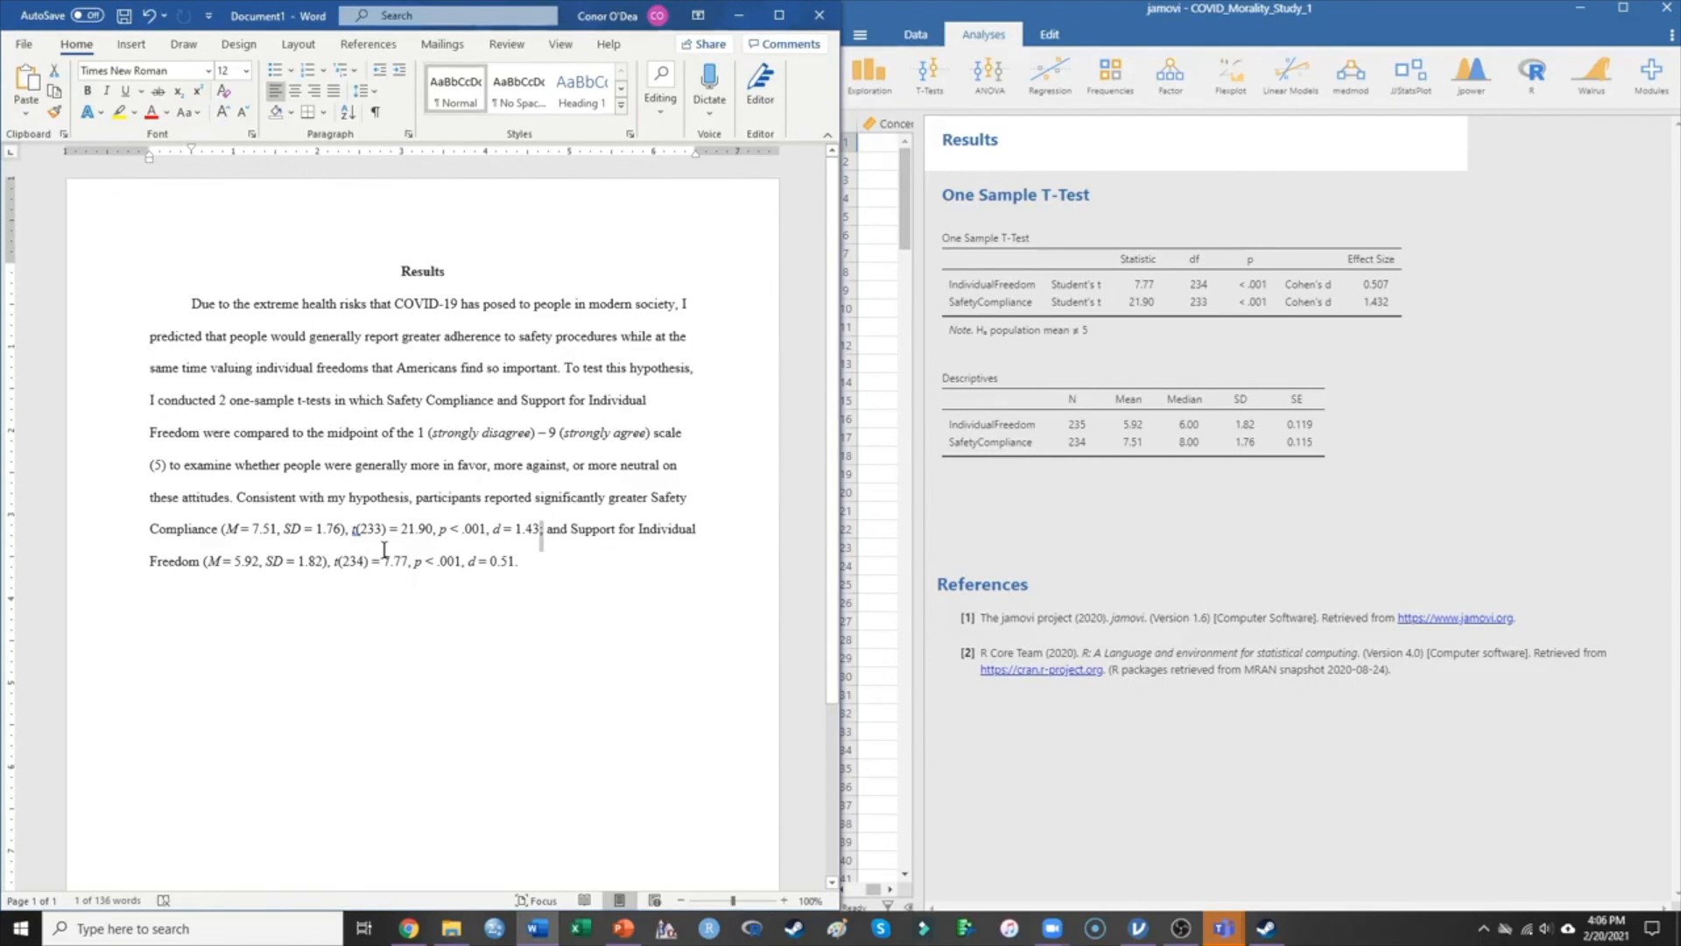
After "d = 0.51", add "; than the midpoint of the scale" to close the paragraph.
{"action": "left_click", "coordinate": [522, 562]}
{"action": "type", "text": "; thank t"}
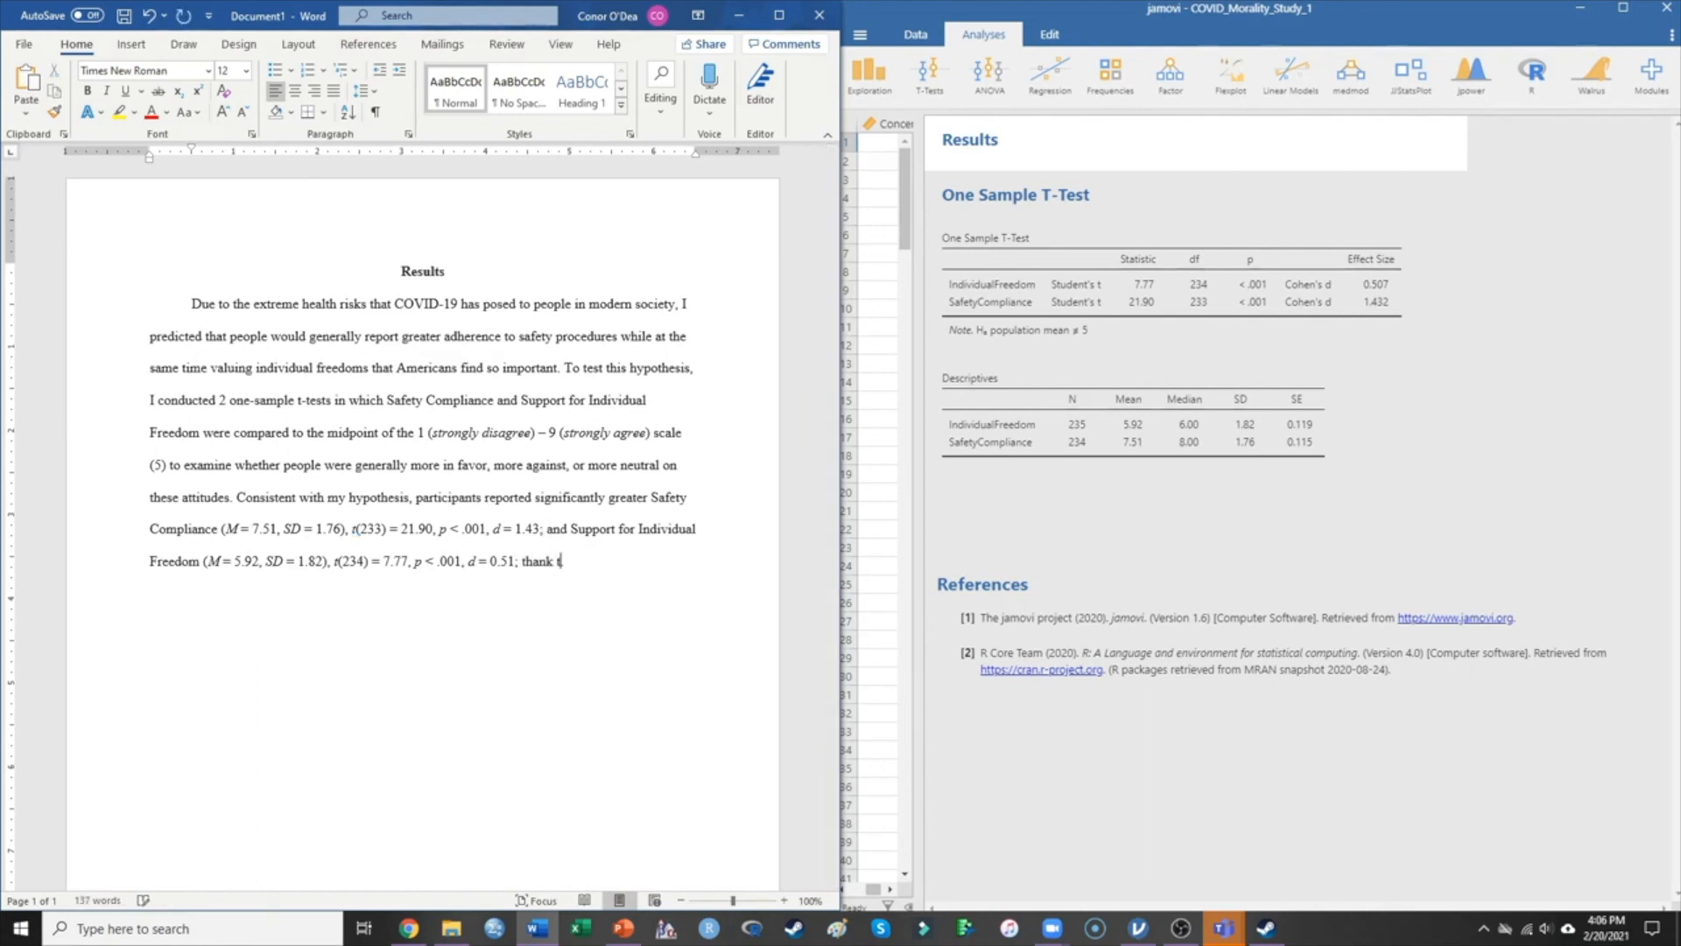
{"action": "key", "text": "BackSpace"}
{"action": "key", "text": "BackSpace"}
{"action": "key", "text": "BackSpace"}
{"action": "type", "text": " the midpoint of the scale"}
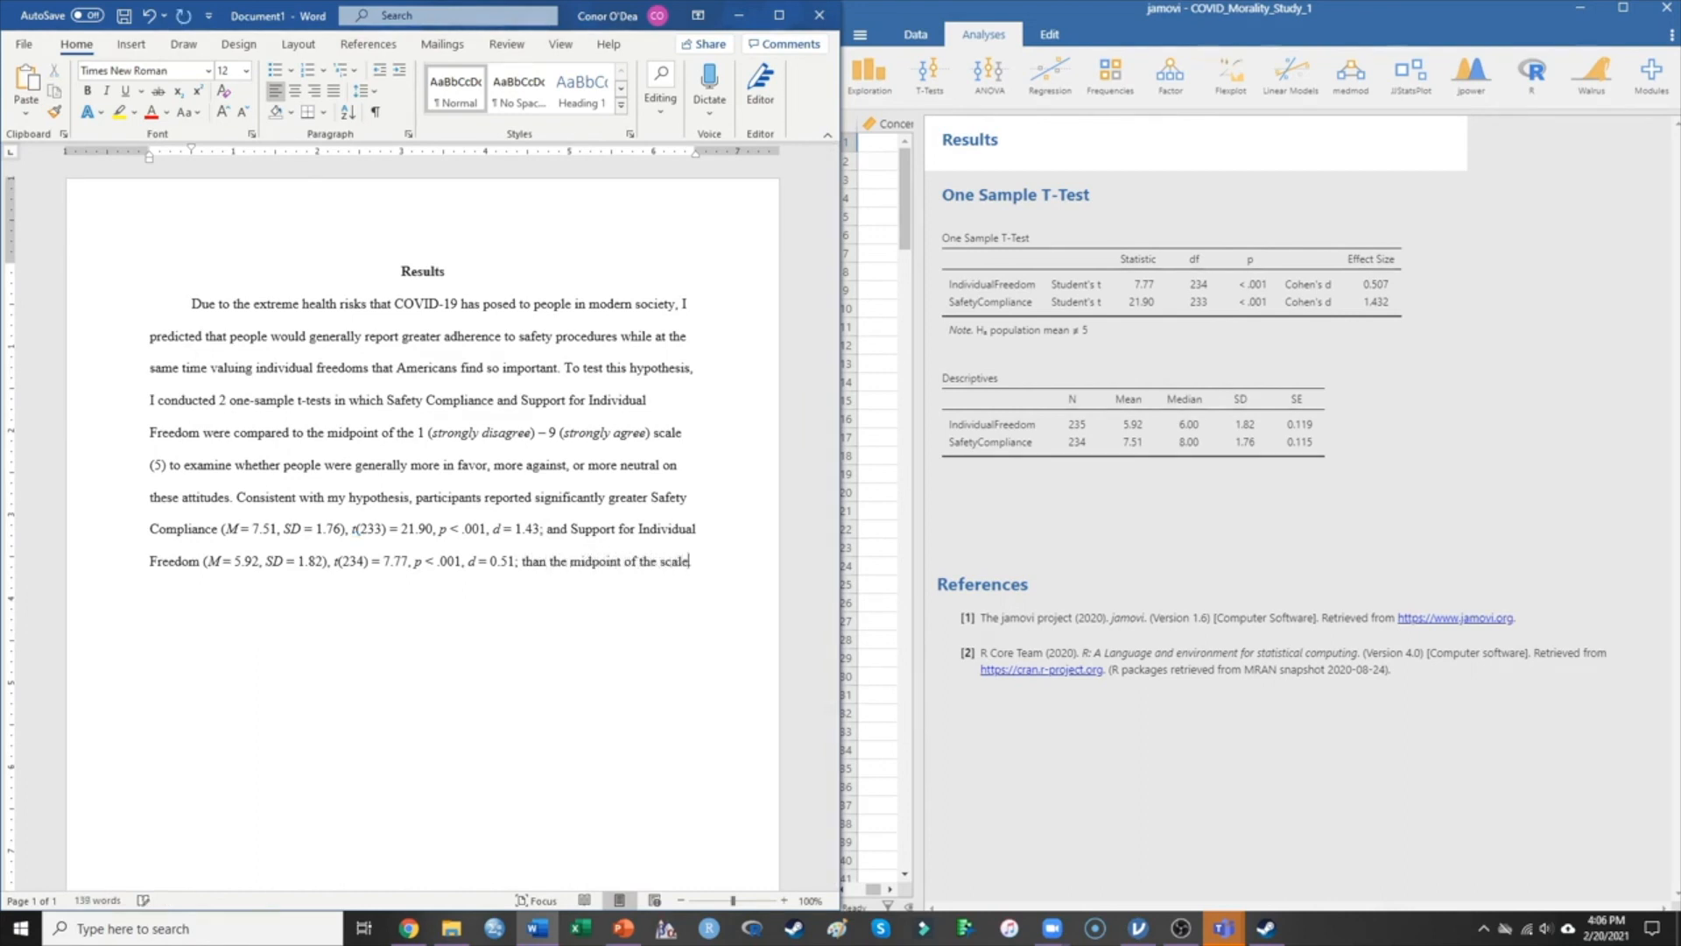